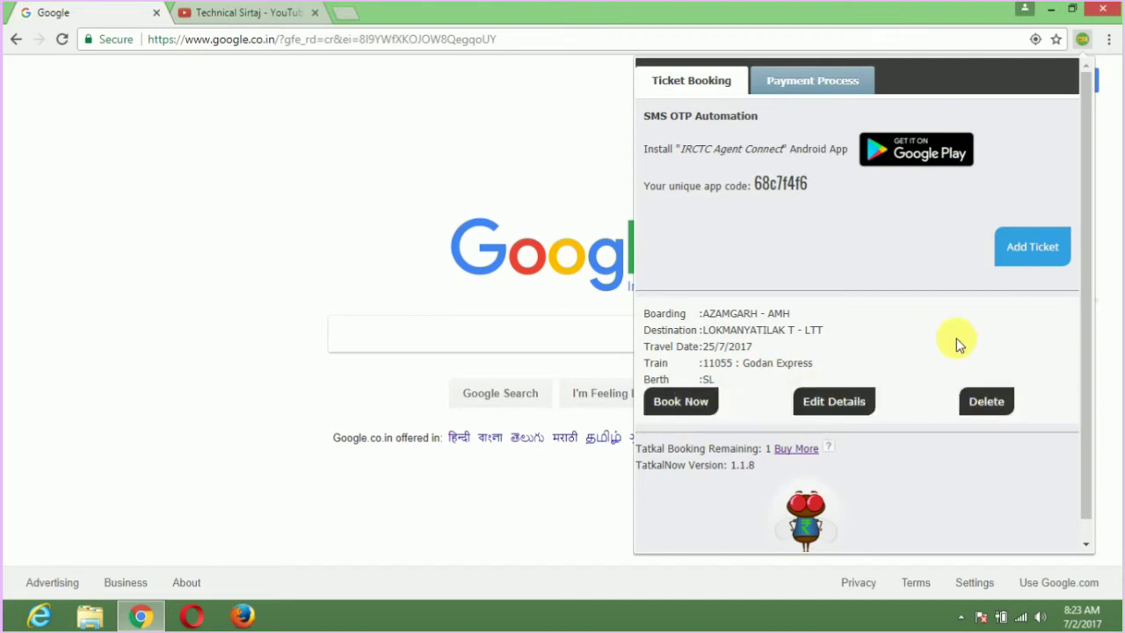
# Delete the saved Godan Express ticket and start a blank new-ticket form.
pyautogui.click(978, 401)
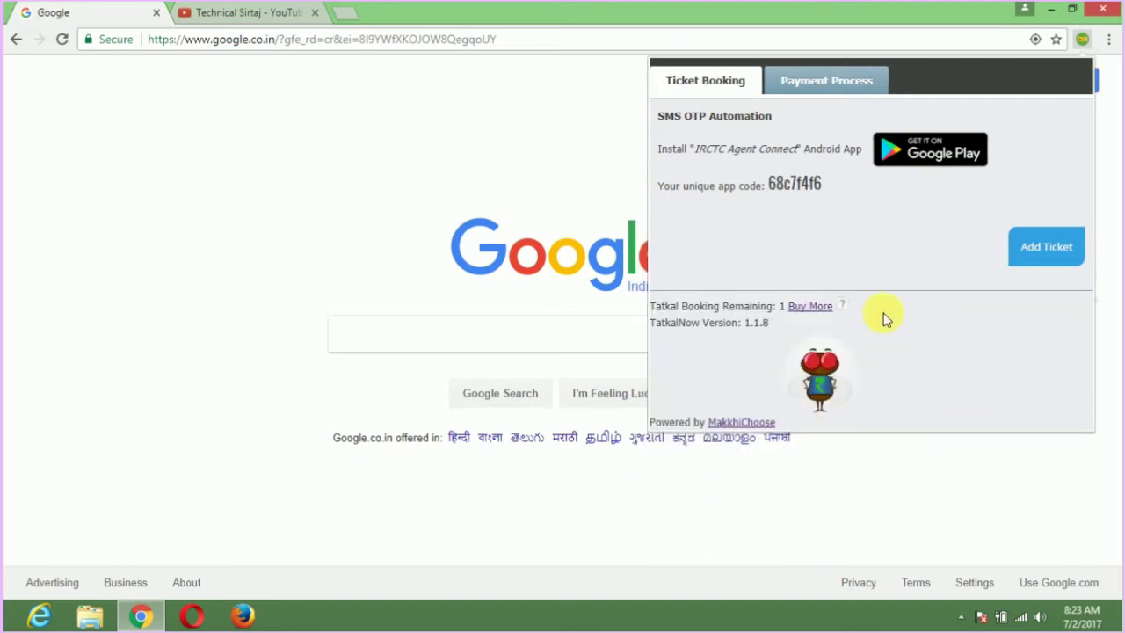
pyautogui.click(1046, 250)
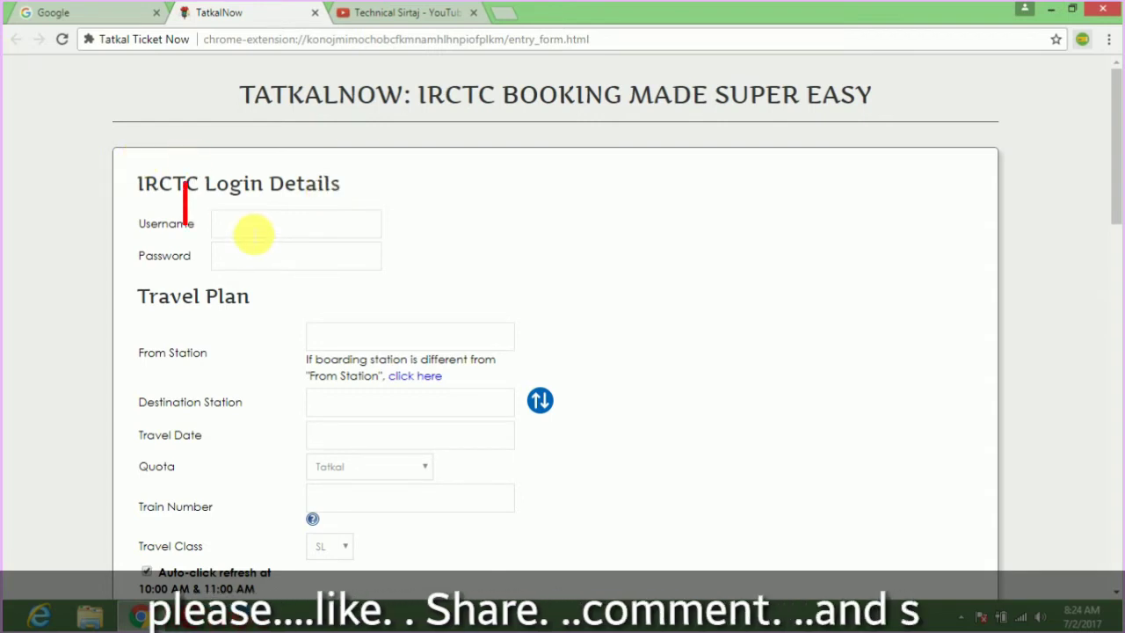
# Enter the IRCTC account username and password in the ticket's login section.
pyautogui.click(253, 233)
pyautogui.write('sirta')
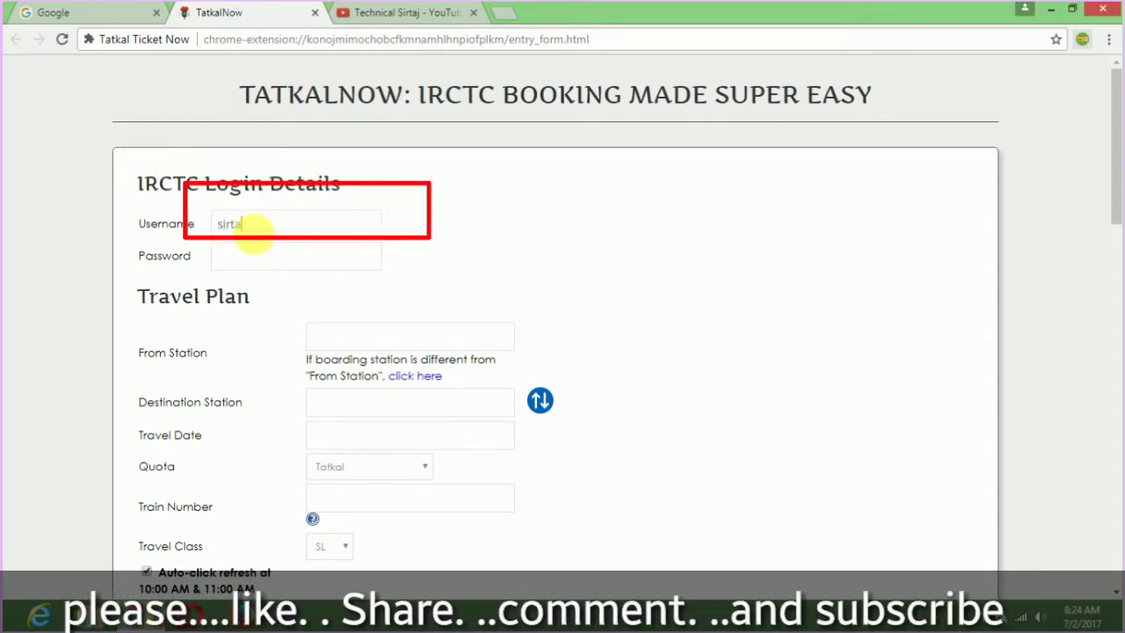
pyautogui.write('j720')
pyautogui.press('Tab')
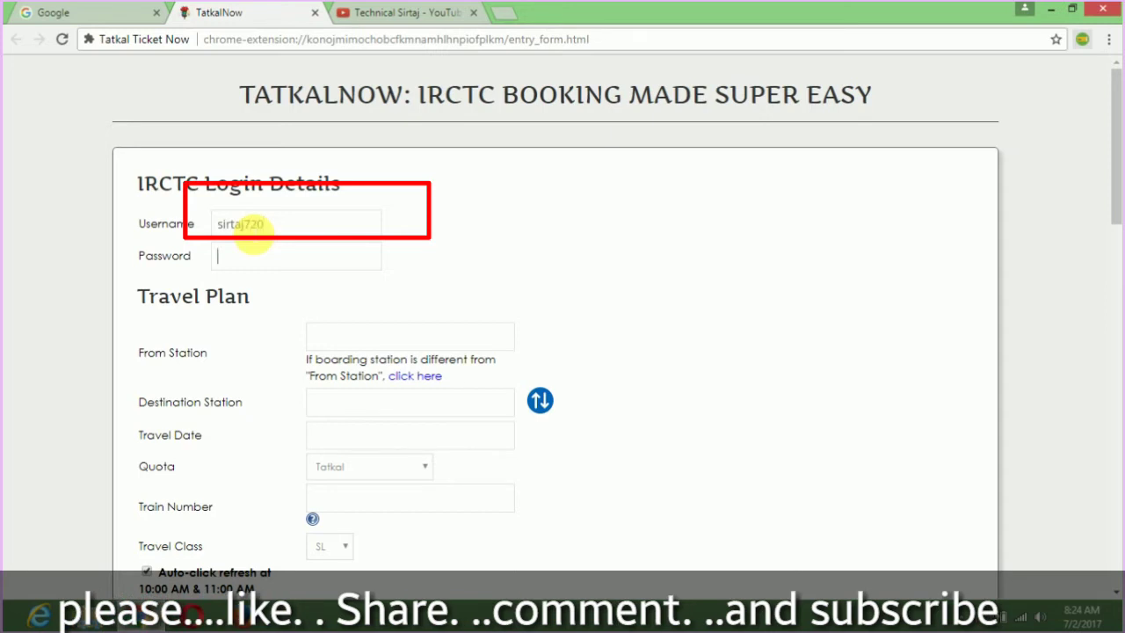
pyautogui.write('••••••')
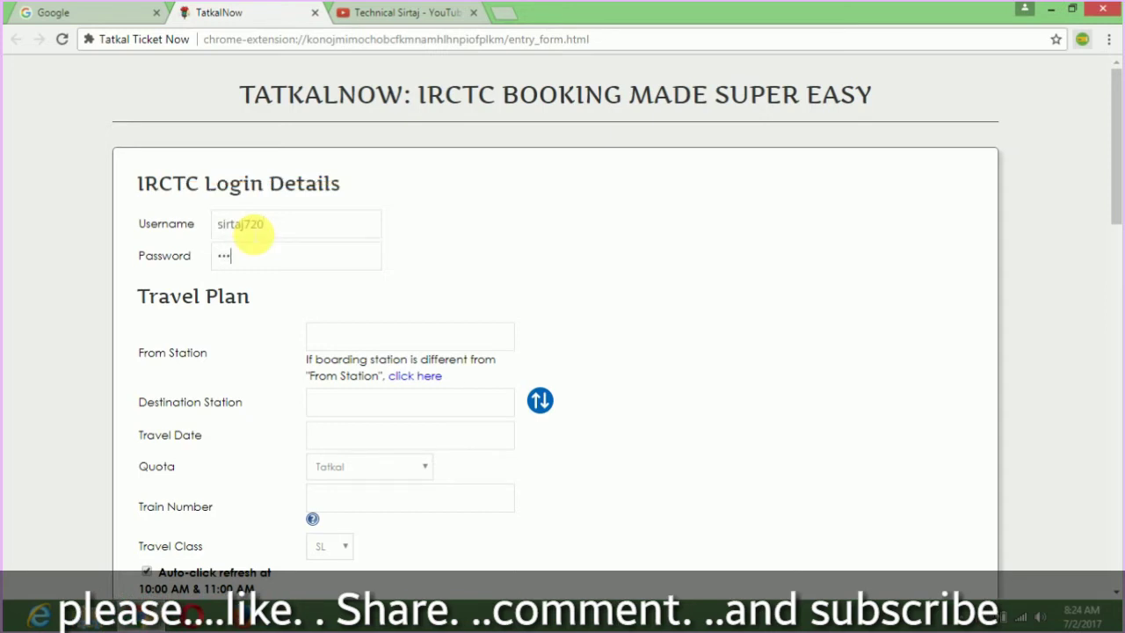
pyautogui.write('••••••')
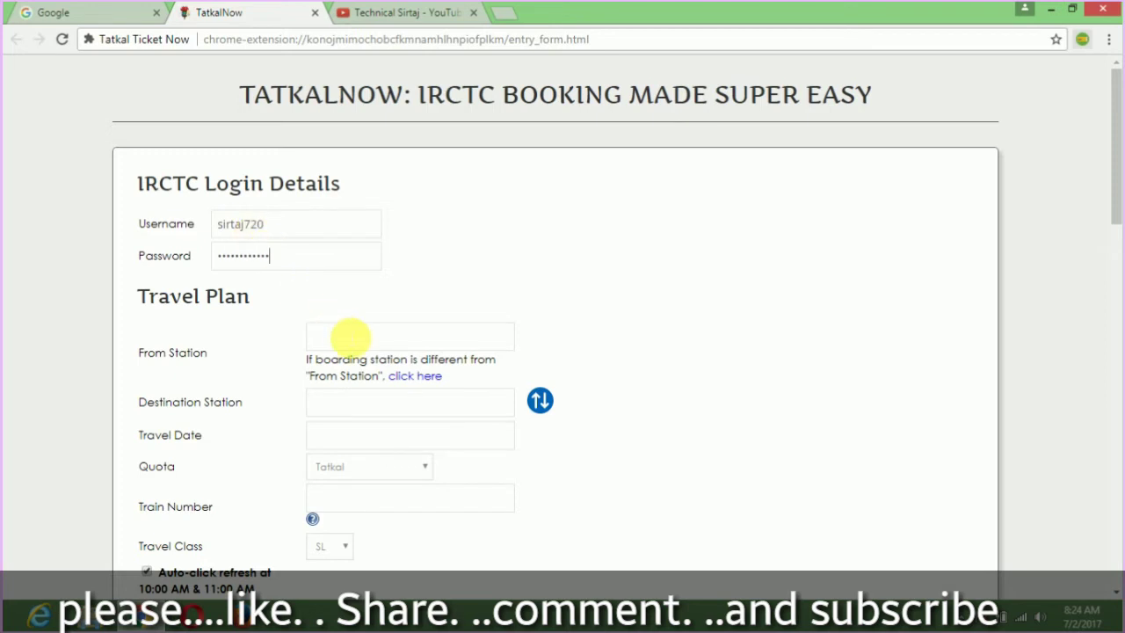
pyautogui.click(350, 336)
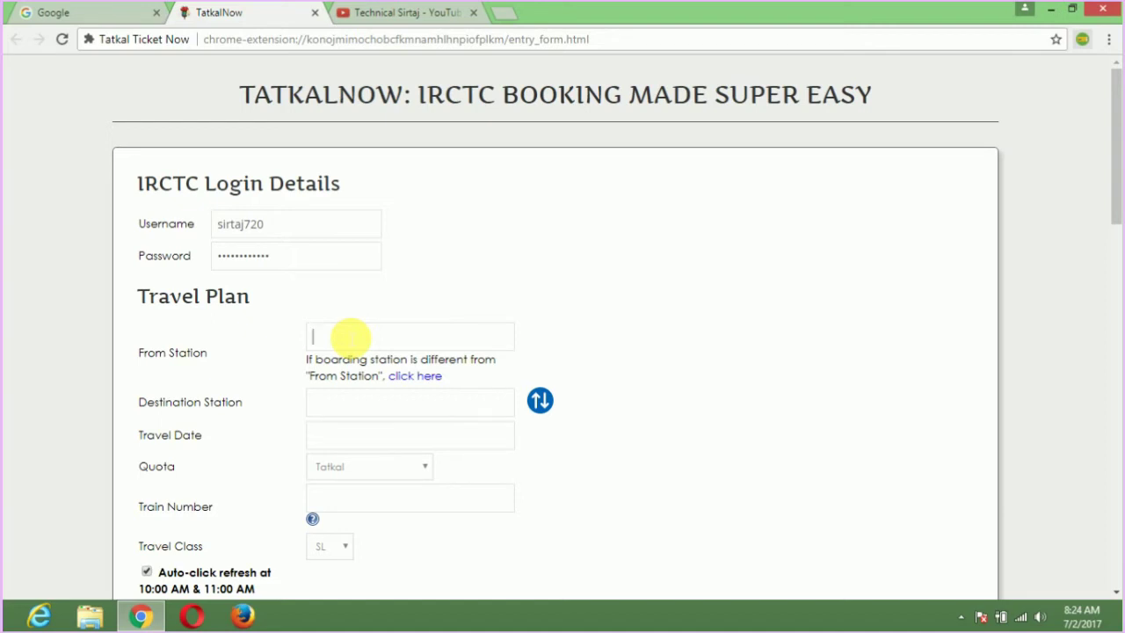
# Set the journey to AZAMGARH - AMH → LOKMANYATILAK T - LTT on 20 July 2017.
pyautogui.write('am')
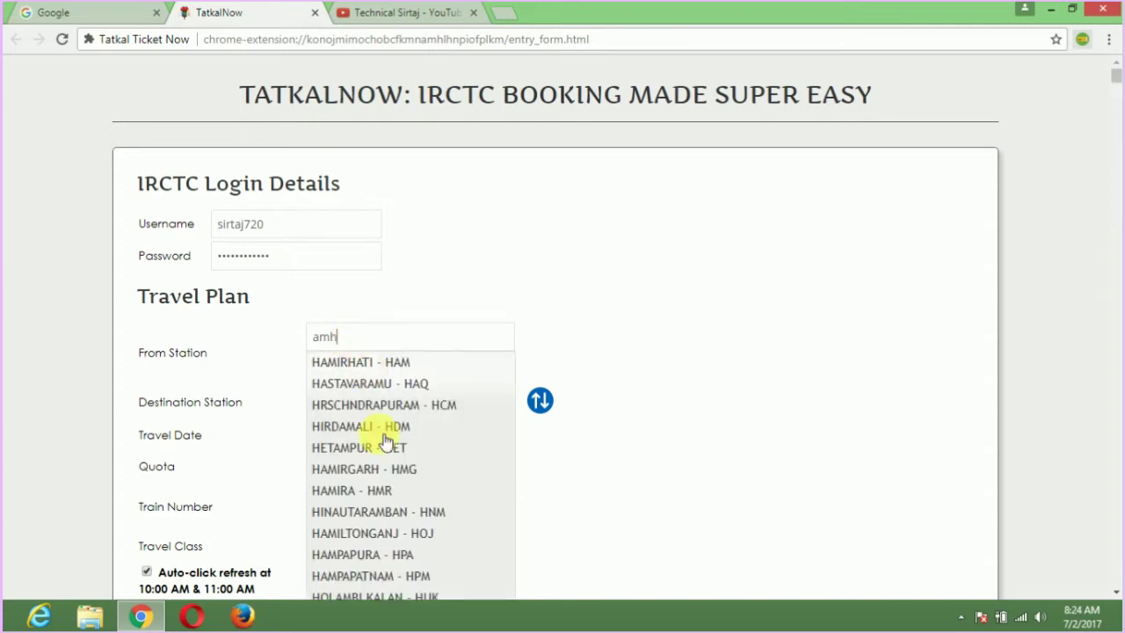
pyautogui.write('h')
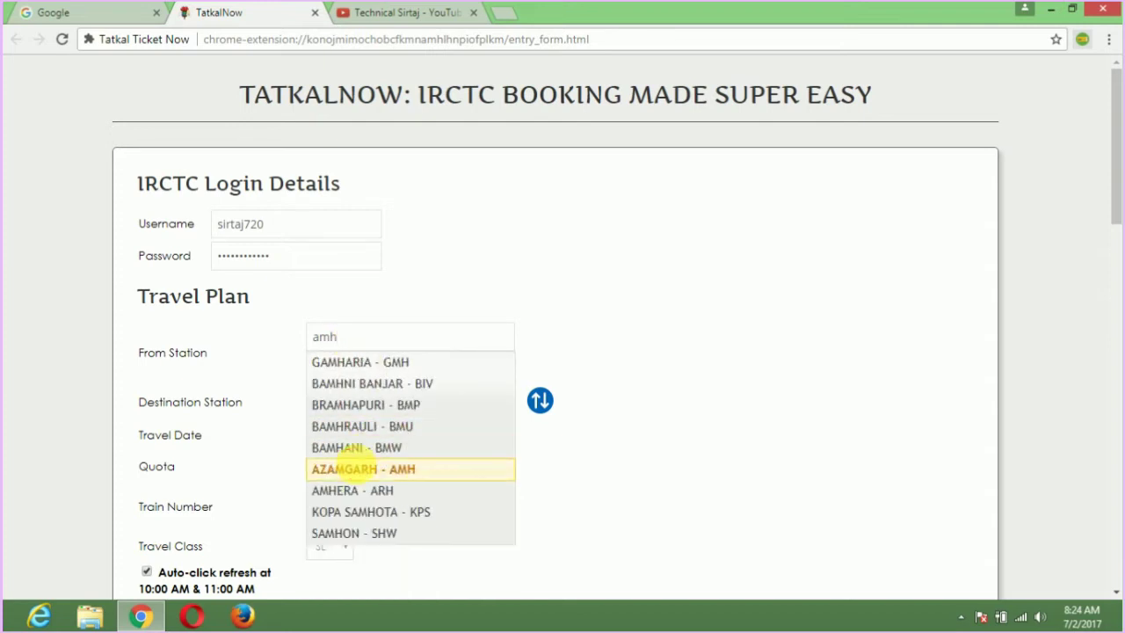
pyautogui.click(359, 467)
pyautogui.click(365, 411)
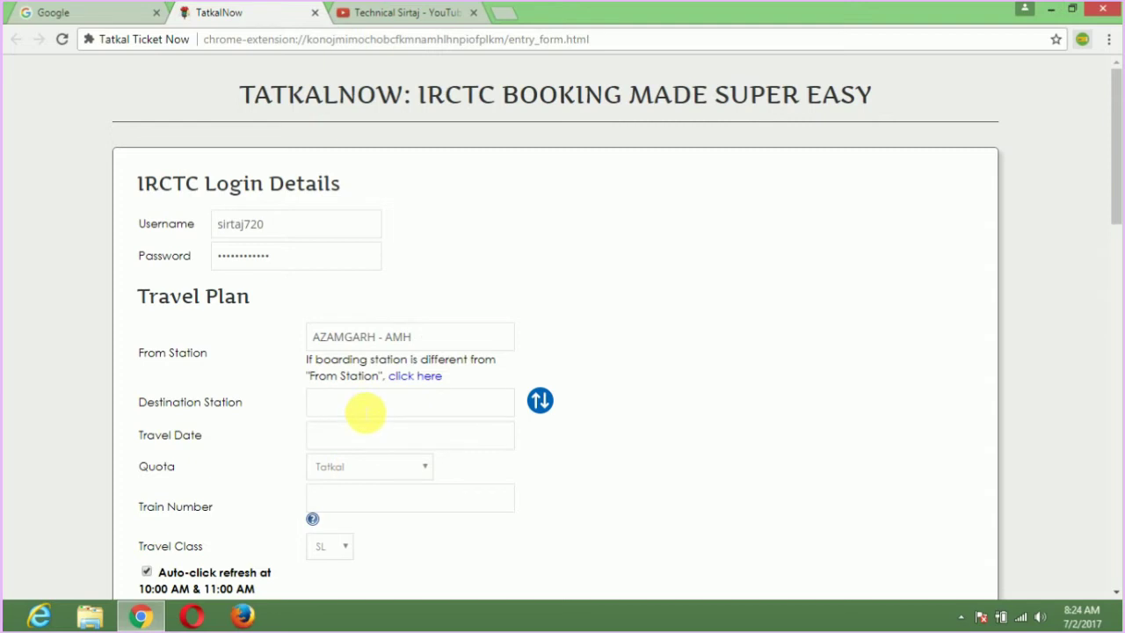
pyautogui.write('ltt')
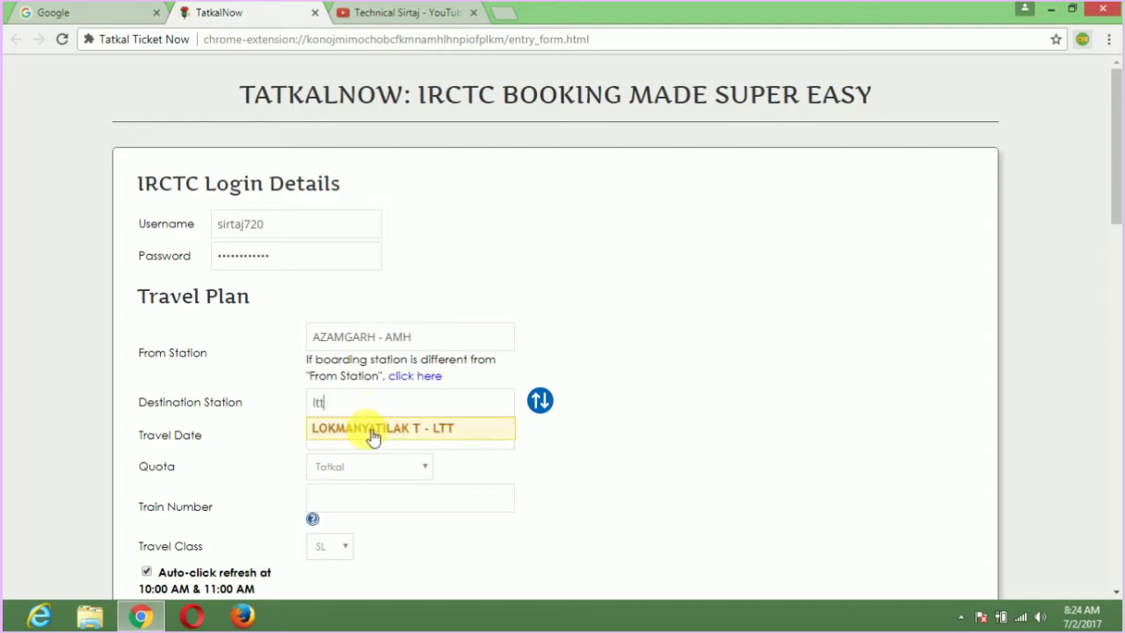
pyautogui.click(372, 432)
pyautogui.click(385, 435)
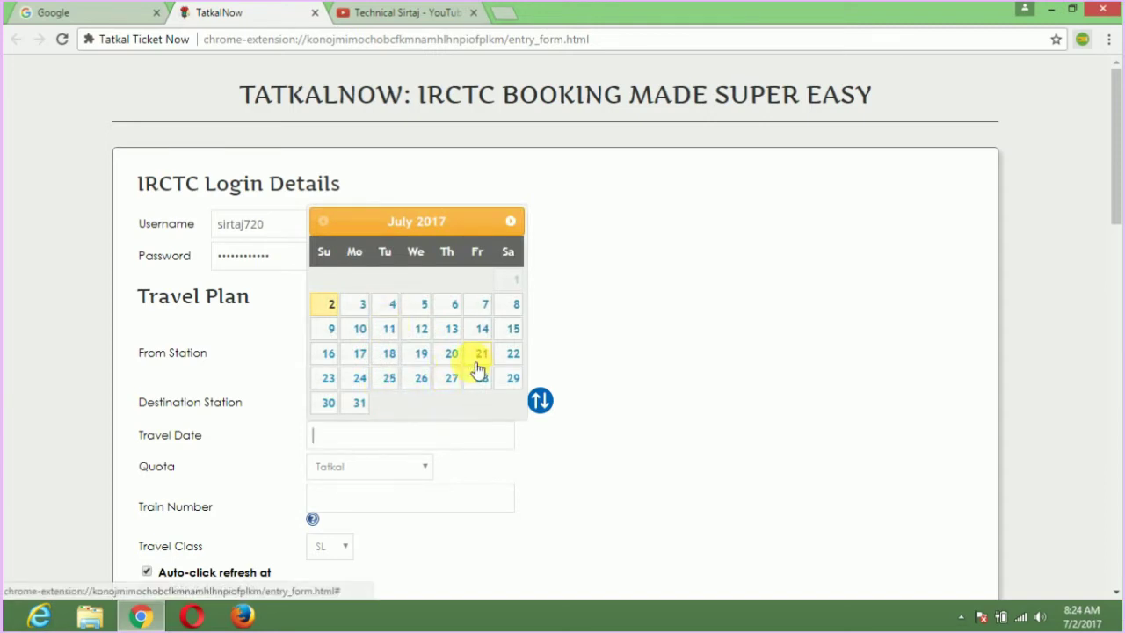
pyautogui.click(451, 354)
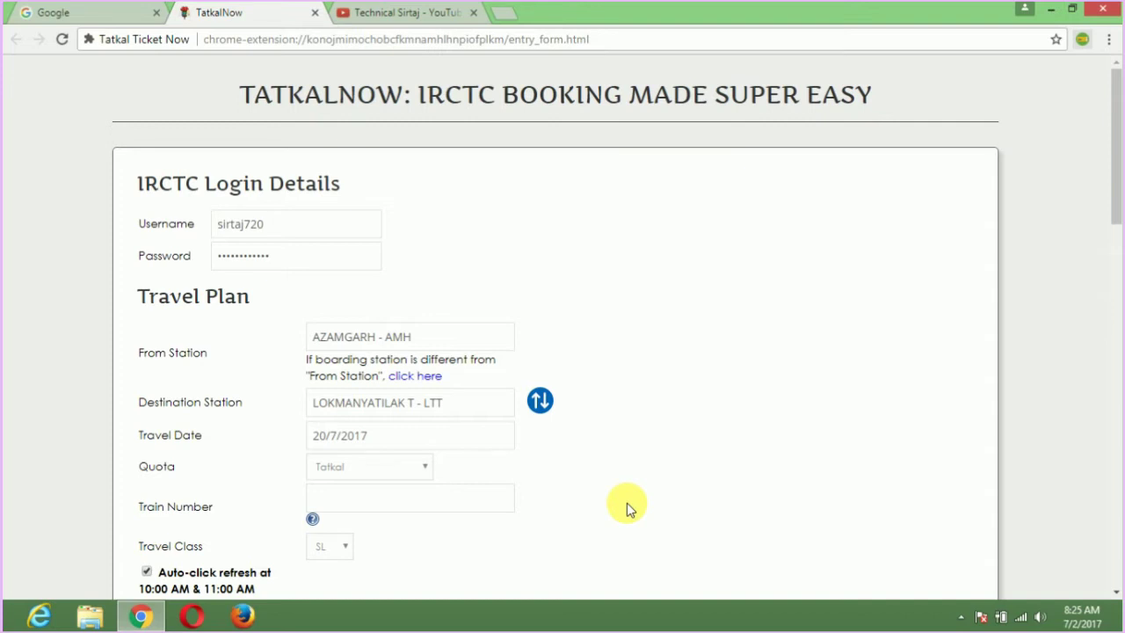
# Choose General quota, train 11056 : Godan Express, and keep SL class.
pyautogui.click(397, 476)
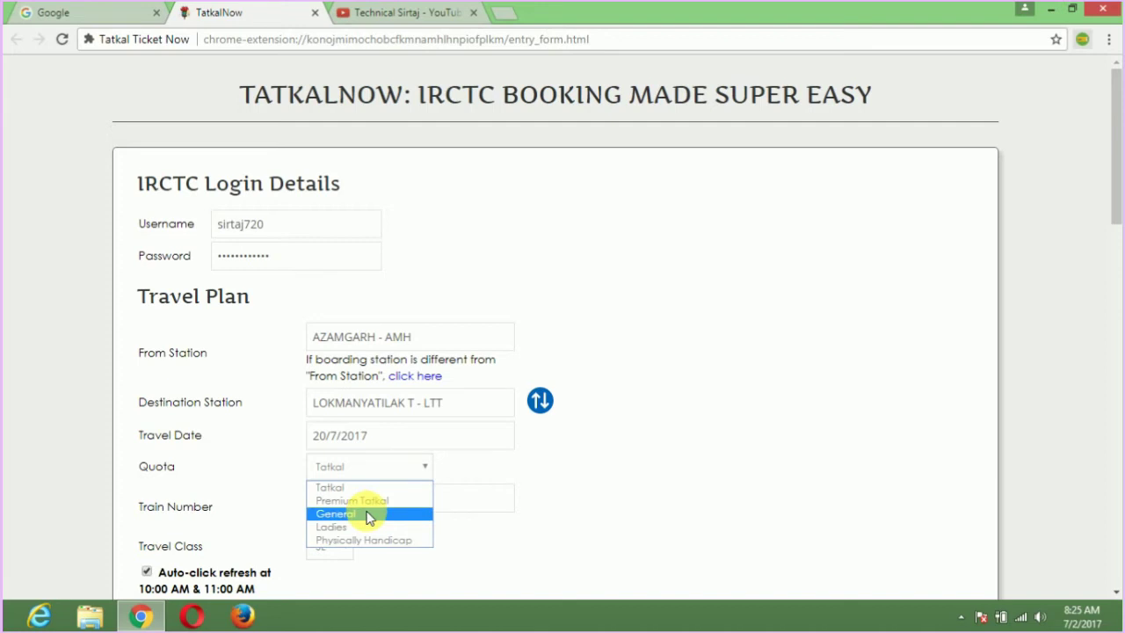
pyautogui.click(368, 515)
pyautogui.click(369, 503)
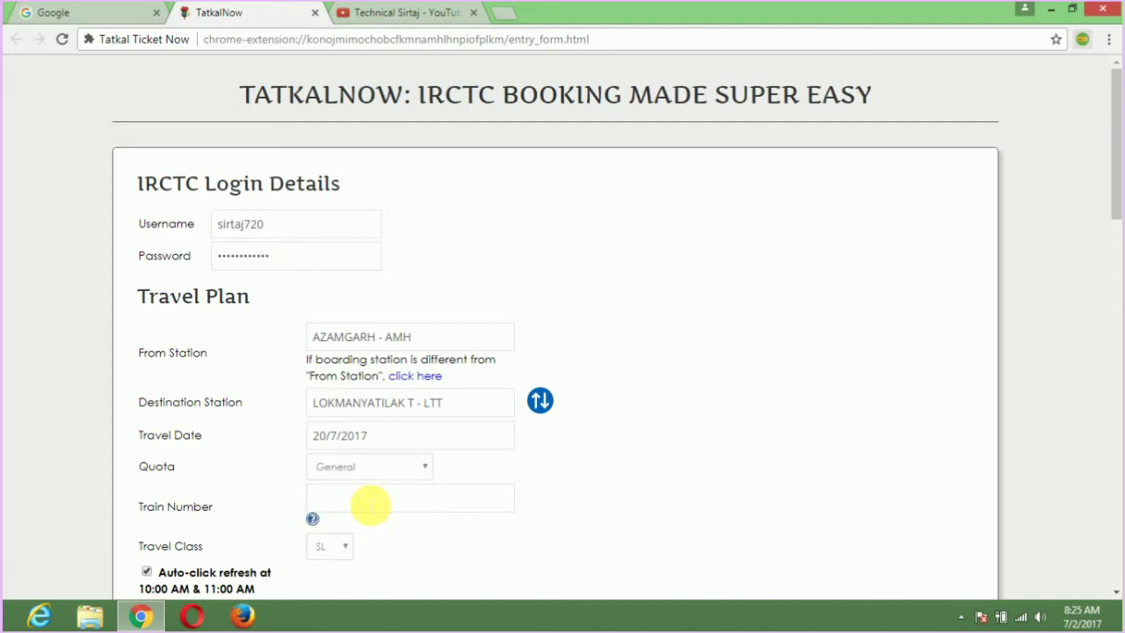
pyautogui.write('110')
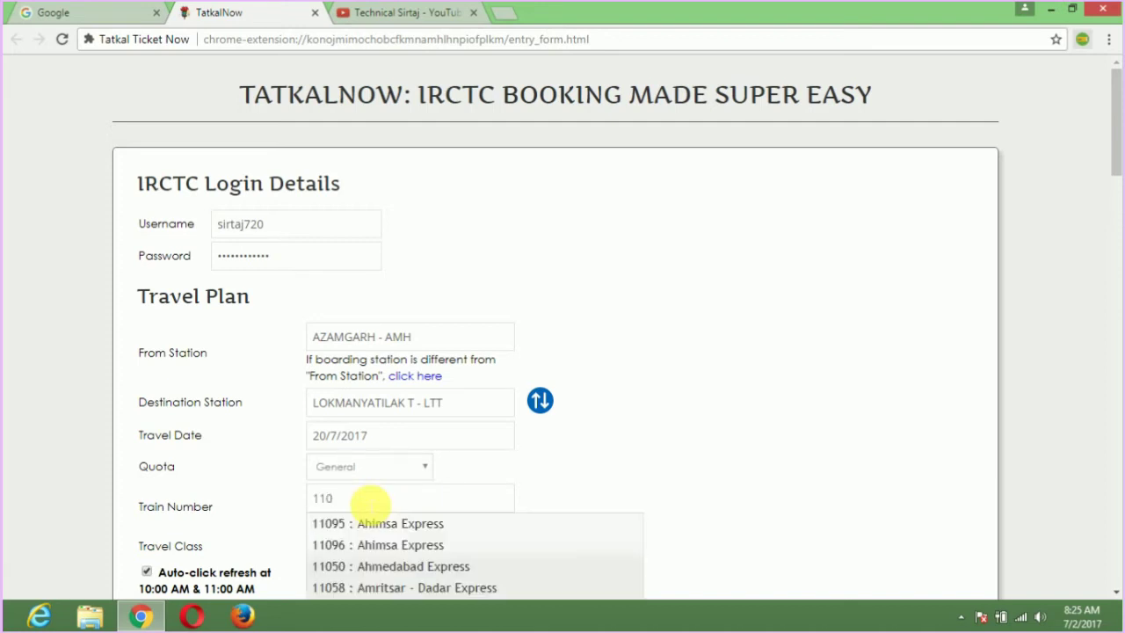
pyautogui.write('56')
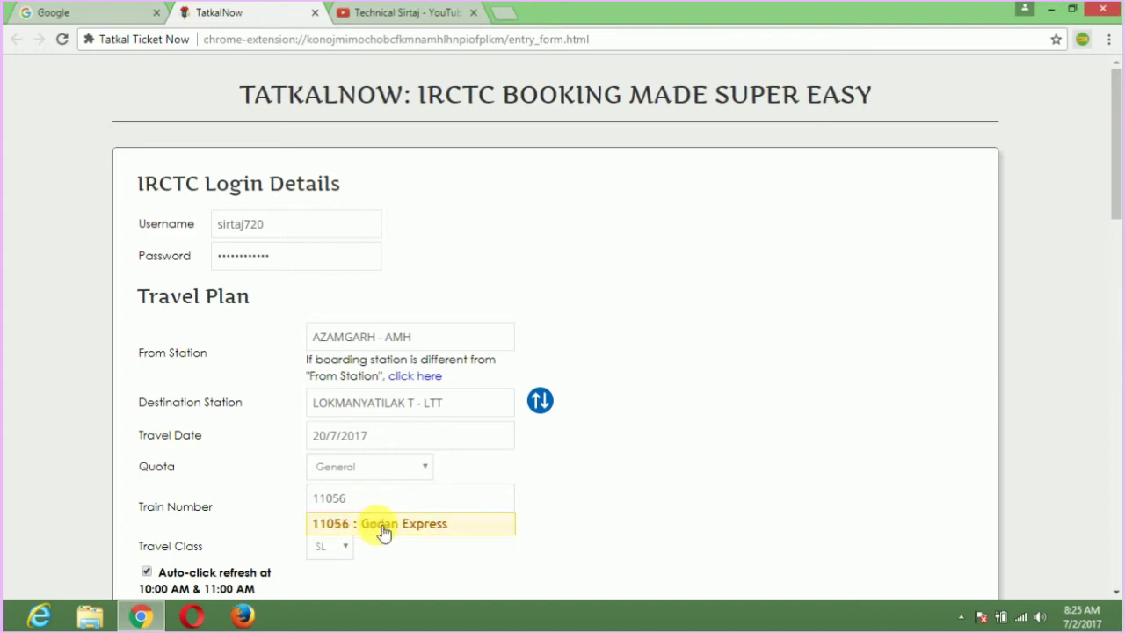
pyautogui.click(384, 524)
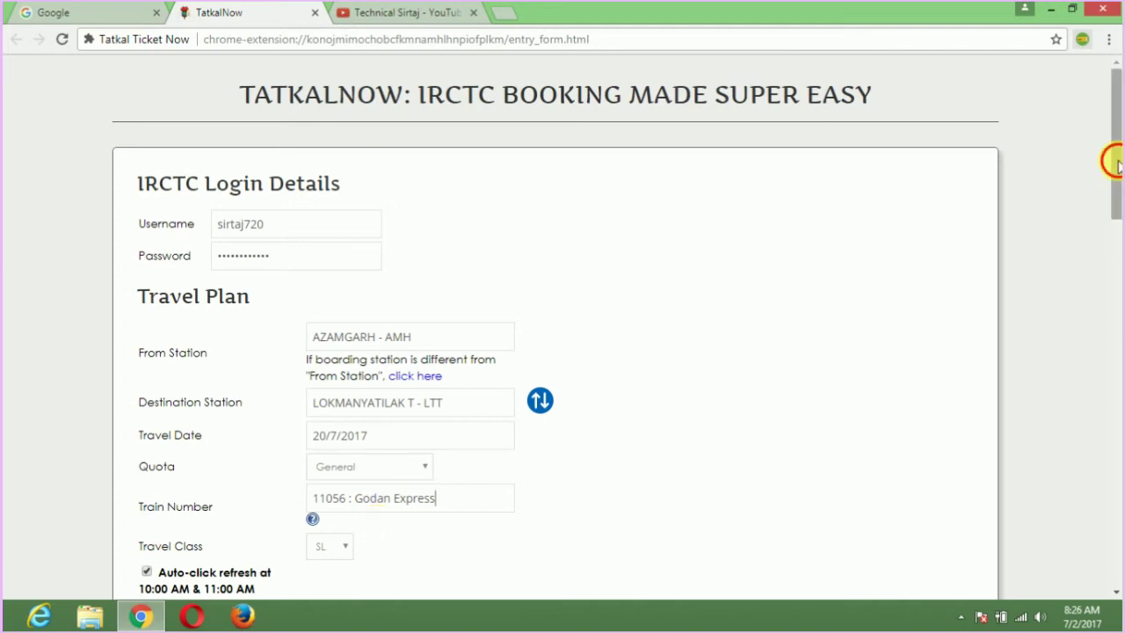
pyautogui.moveTo(1114, 161); pyautogui.dragTo(1120, 208)
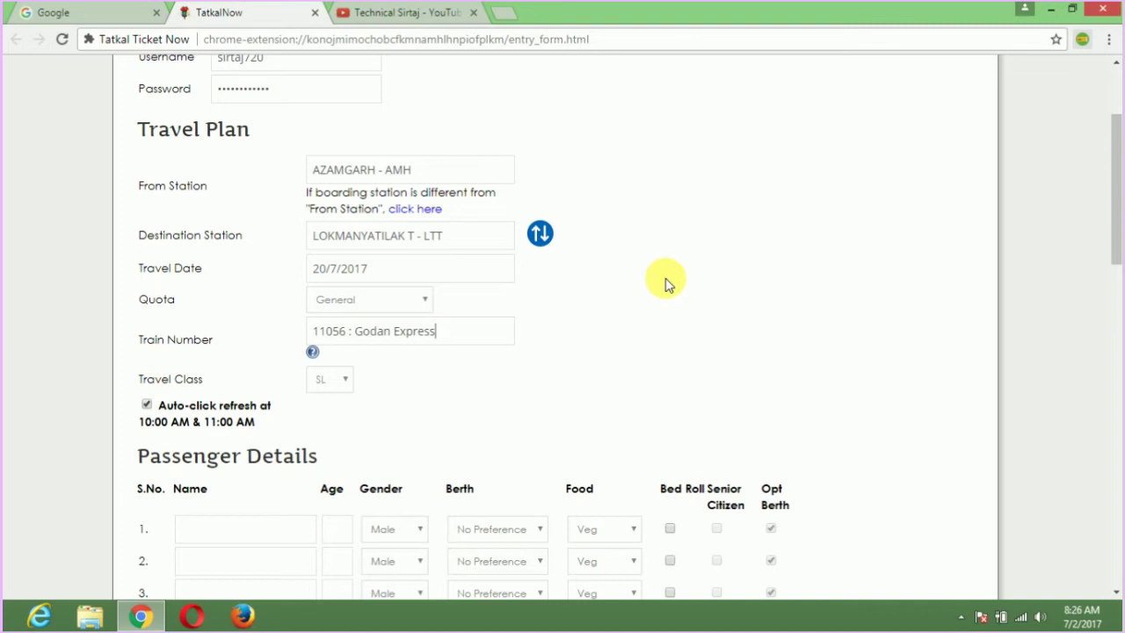
pyautogui.click(344, 383)
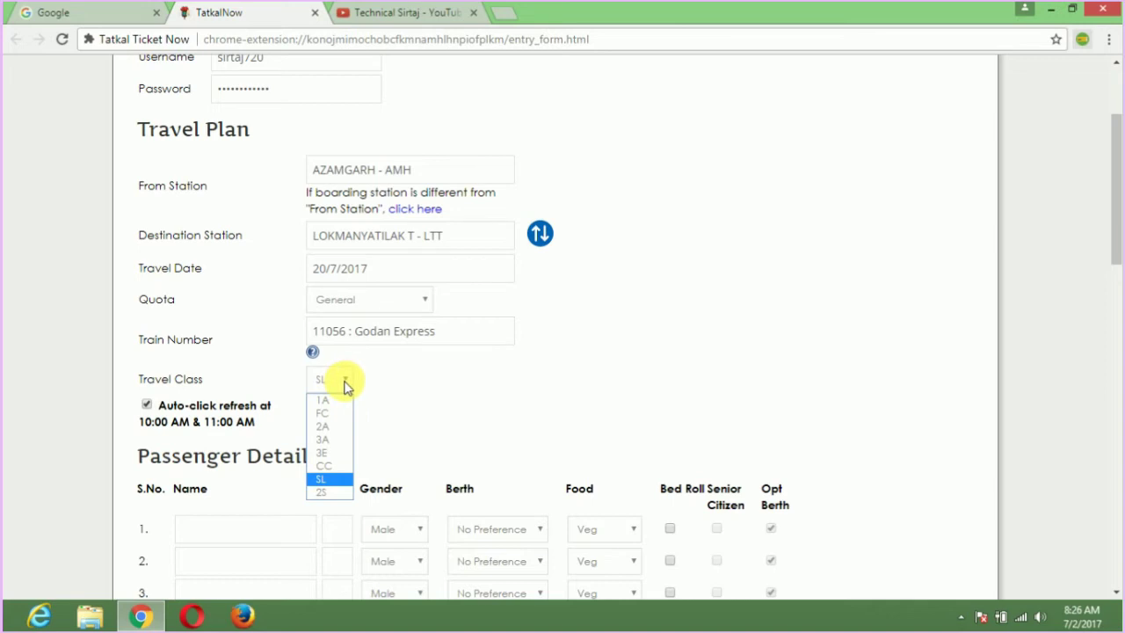
pyautogui.click(411, 389)
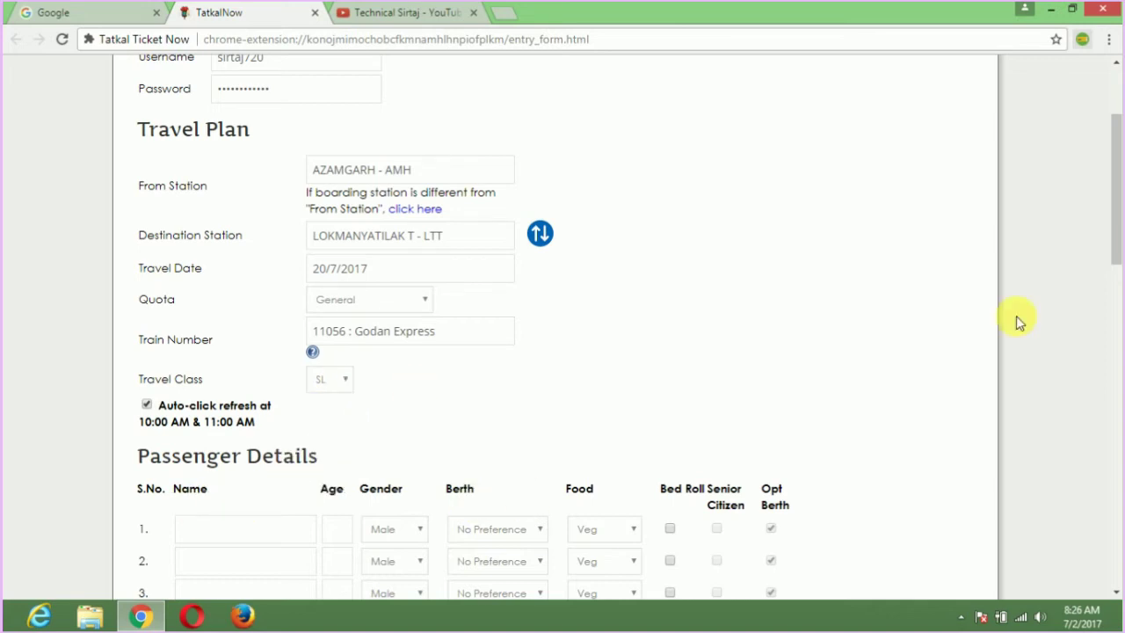
# Add passenger 1 with their name, age 23 and a Lower berth.
pyautogui.scroll(-3, 1114, 200)
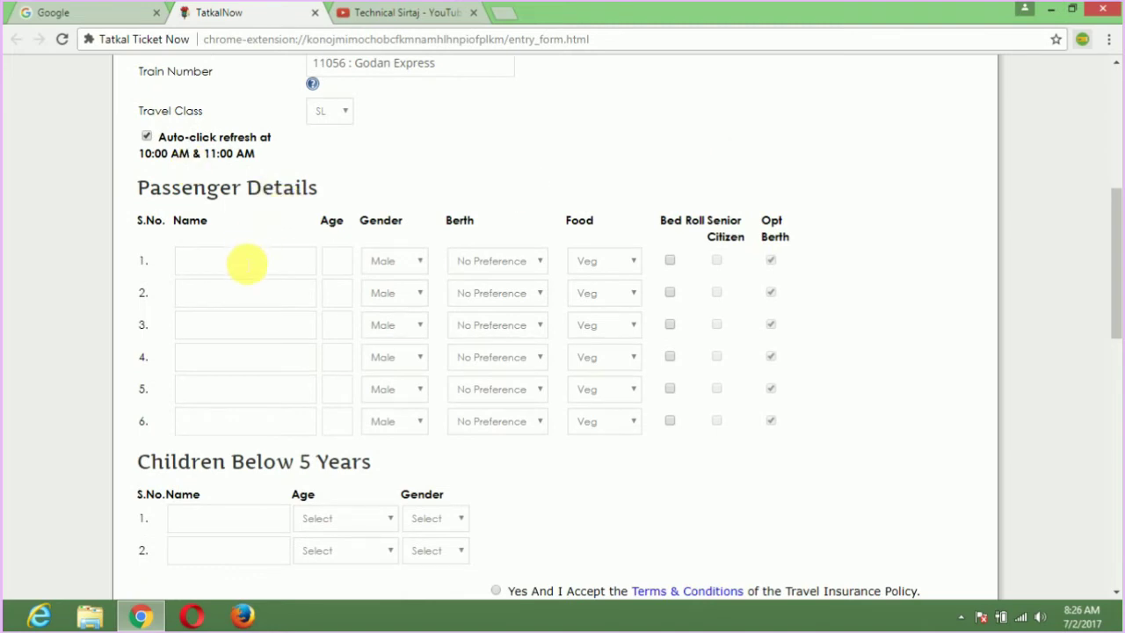
pyautogui.click(237, 264)
pyautogui.write('sirtaj')
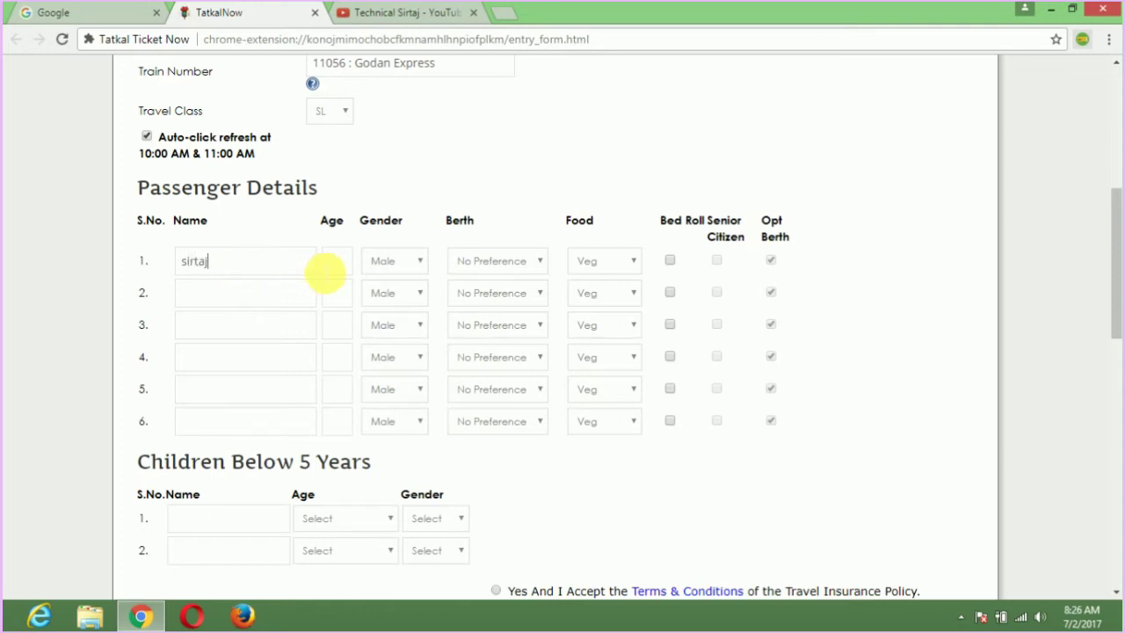
pyautogui.click(347, 272)
pyautogui.write('23')
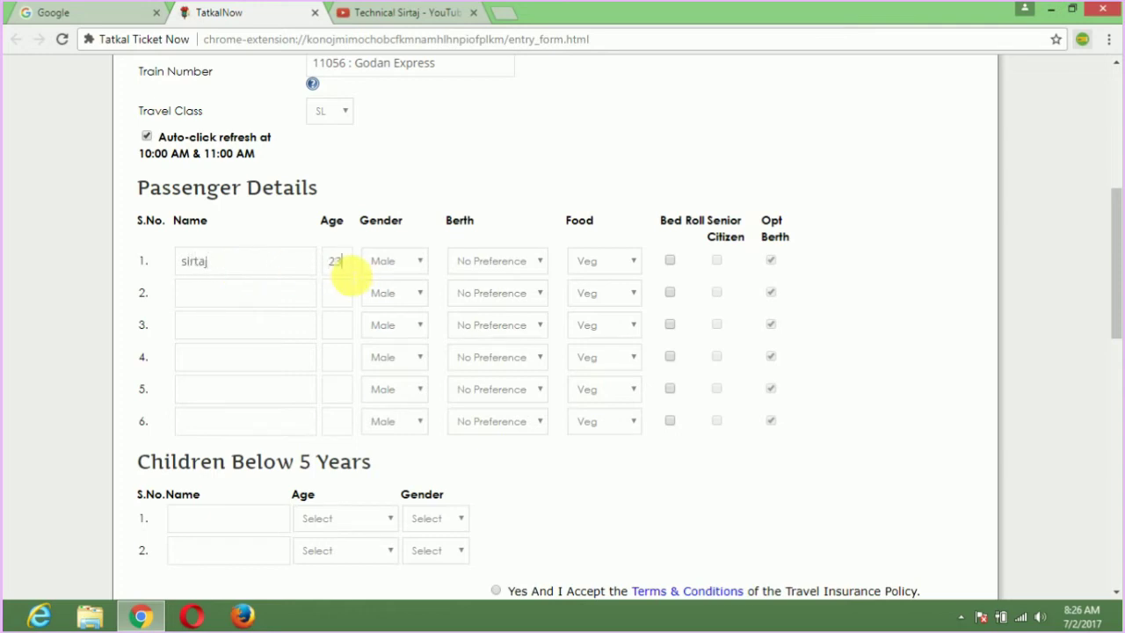
pyautogui.click(488, 264)
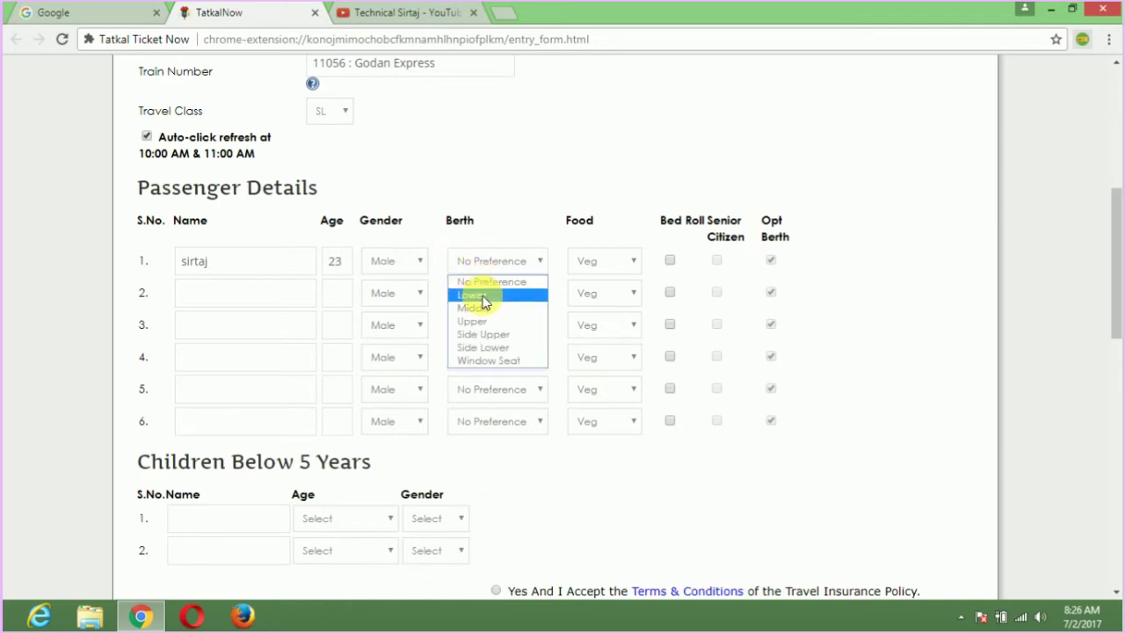
pyautogui.click(483, 302)
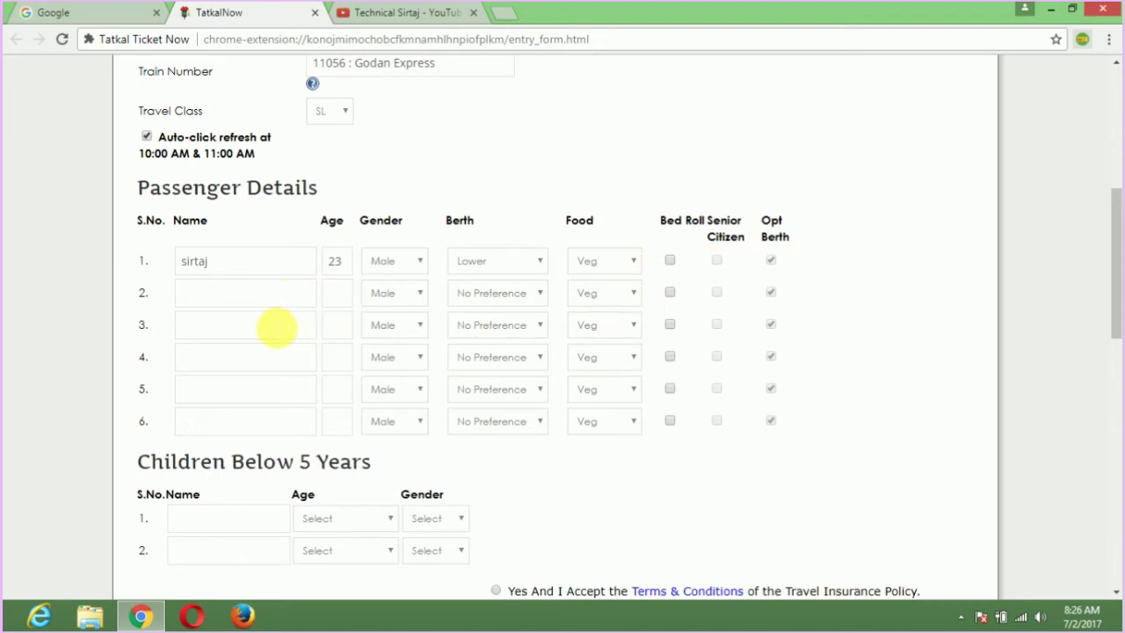
# Select Yes for travel insurance.
pyautogui.click(272, 323)
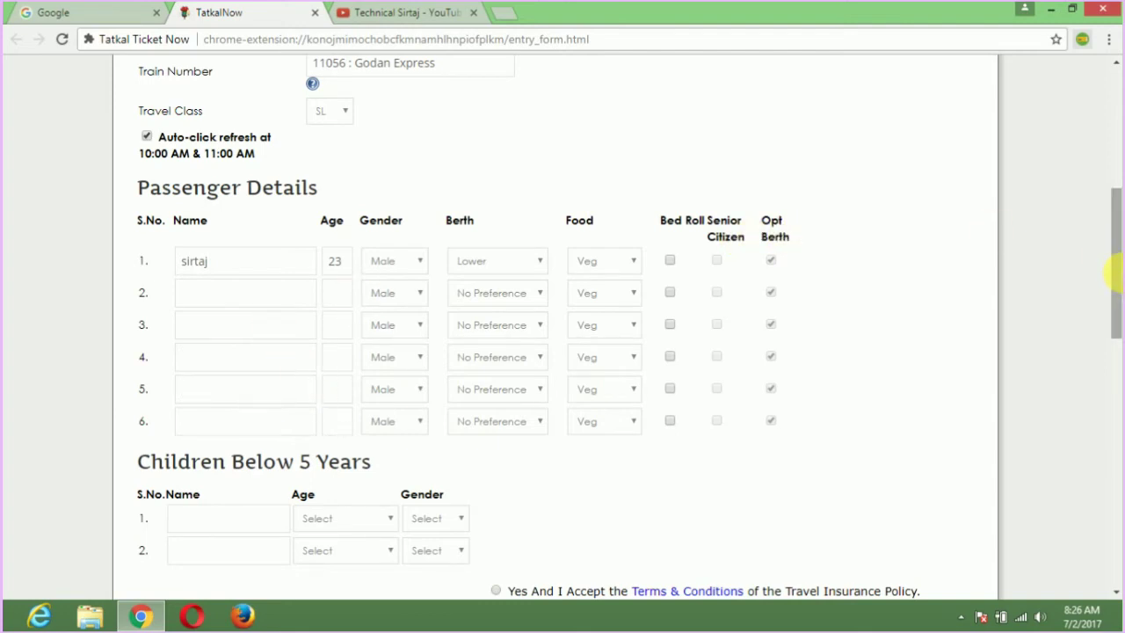
pyautogui.moveTo(1114, 251); pyautogui.dragTo(1116, 365)
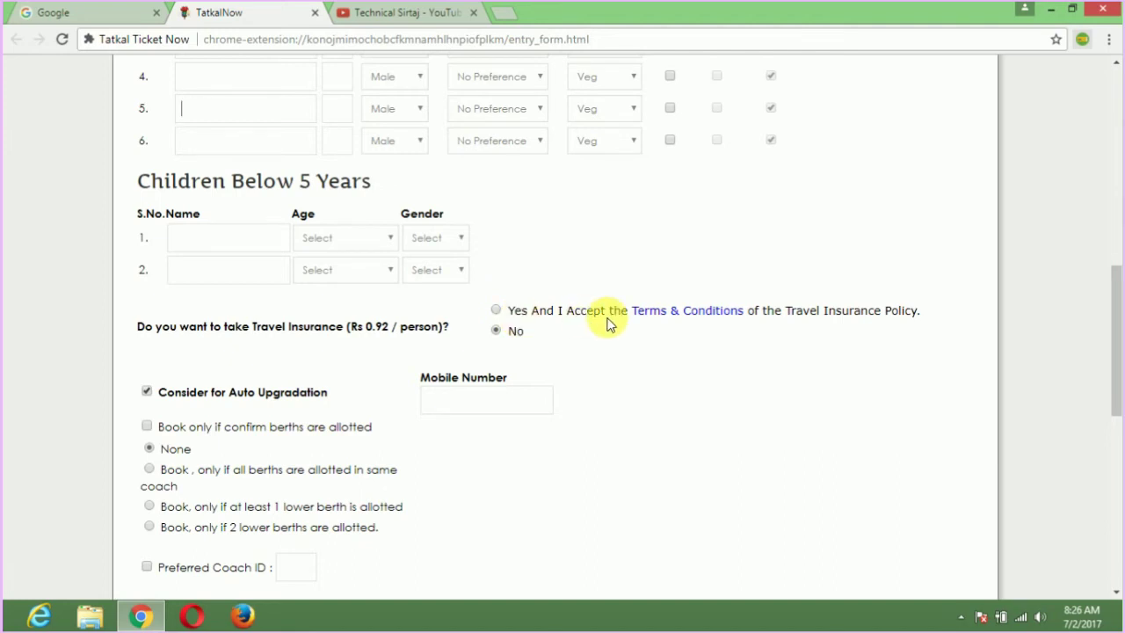
pyautogui.click(497, 310)
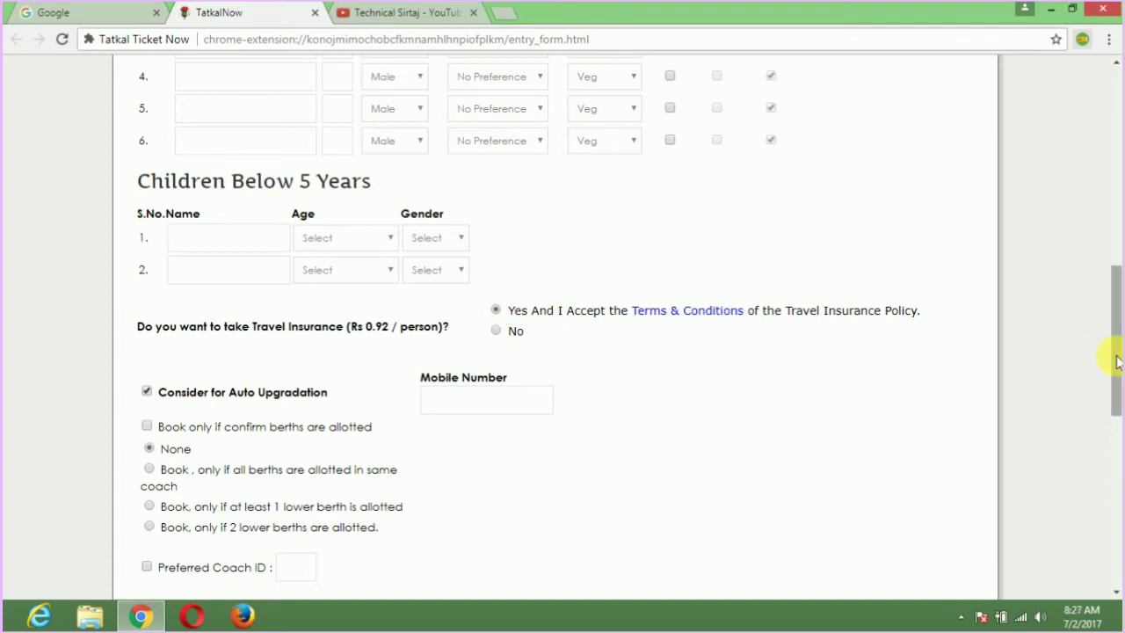
# Enter the contact mobile number in the booking details.
pyautogui.moveTo(1117, 361); pyautogui.dragTo(1116, 400)
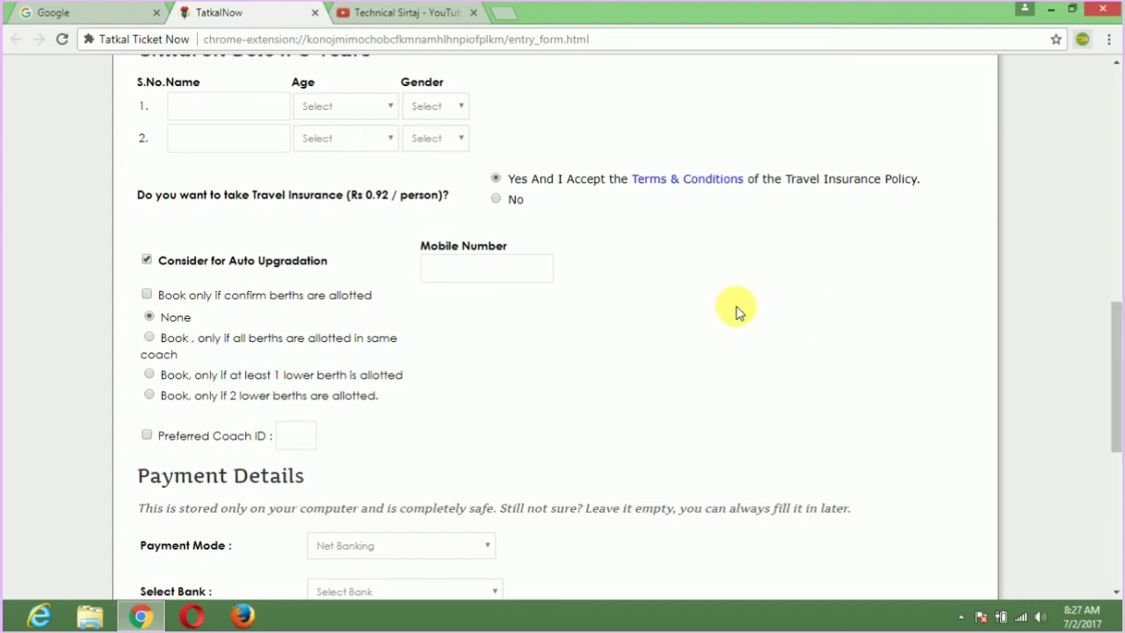
pyautogui.click(494, 265)
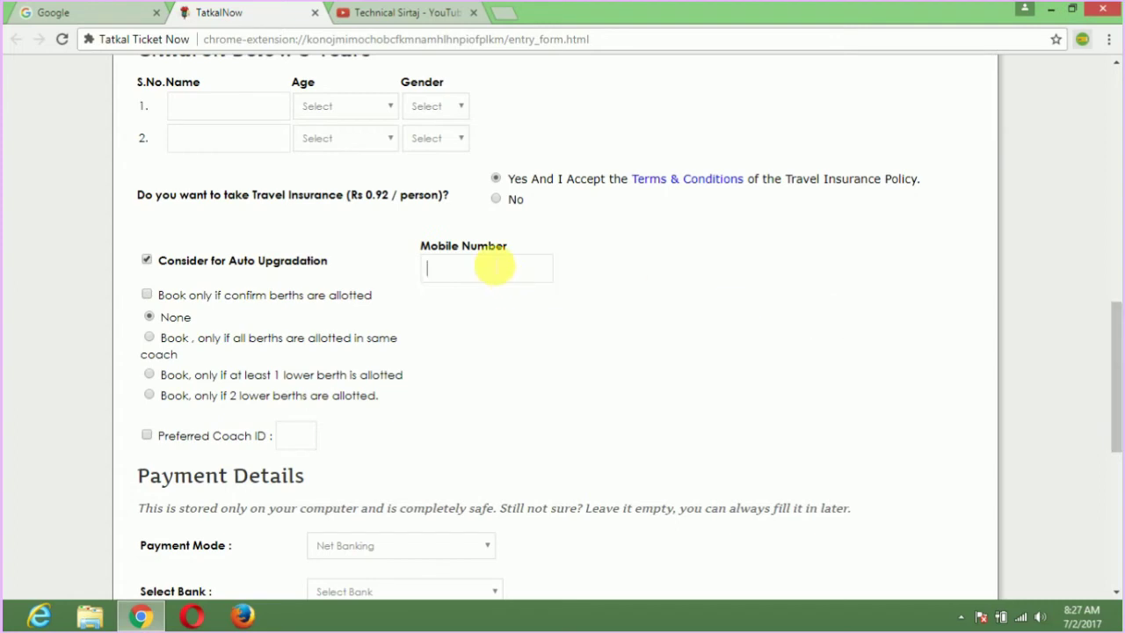
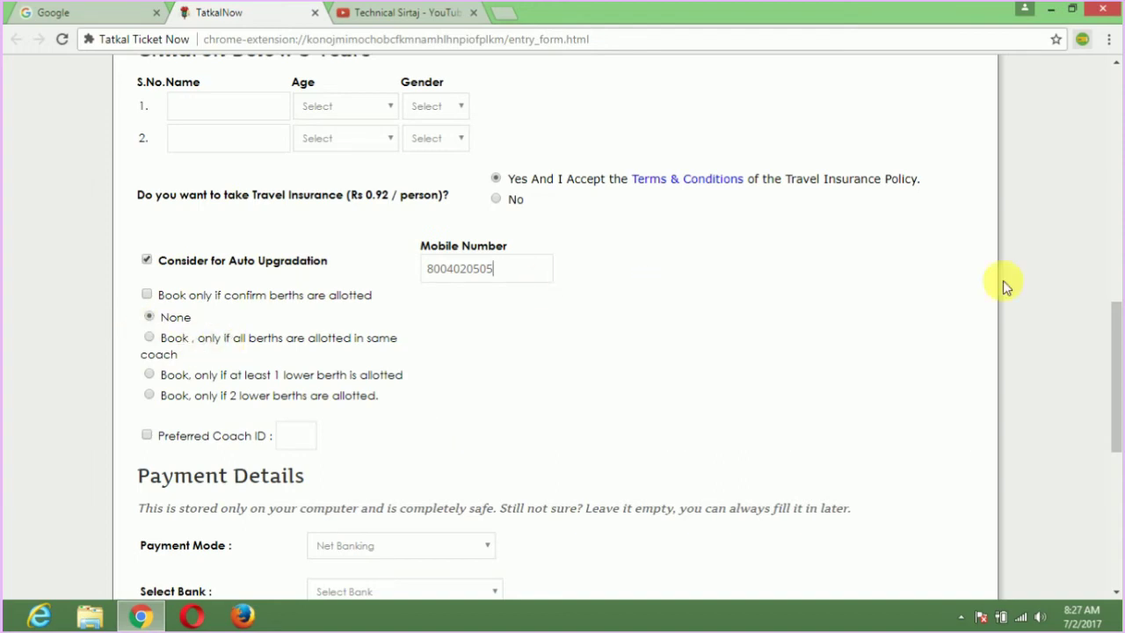
pyautogui.moveTo(1112, 345); pyautogui.dragTo(1117, 395)
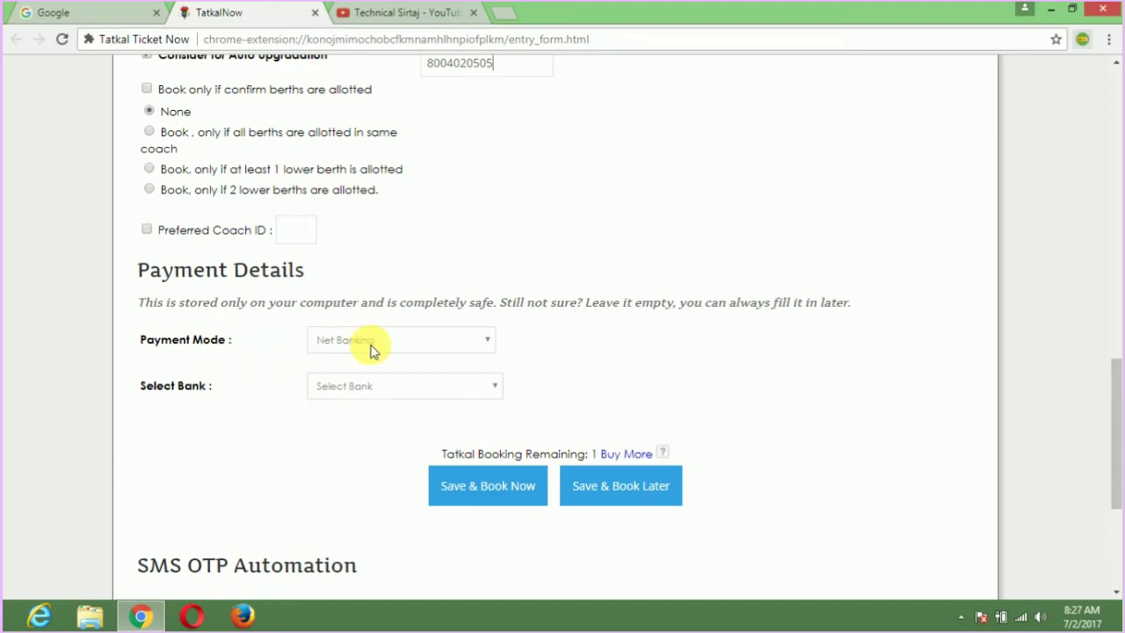
# Pick State Bank of India for net banking and enter its login ID and password.
pyautogui.click(368, 388)
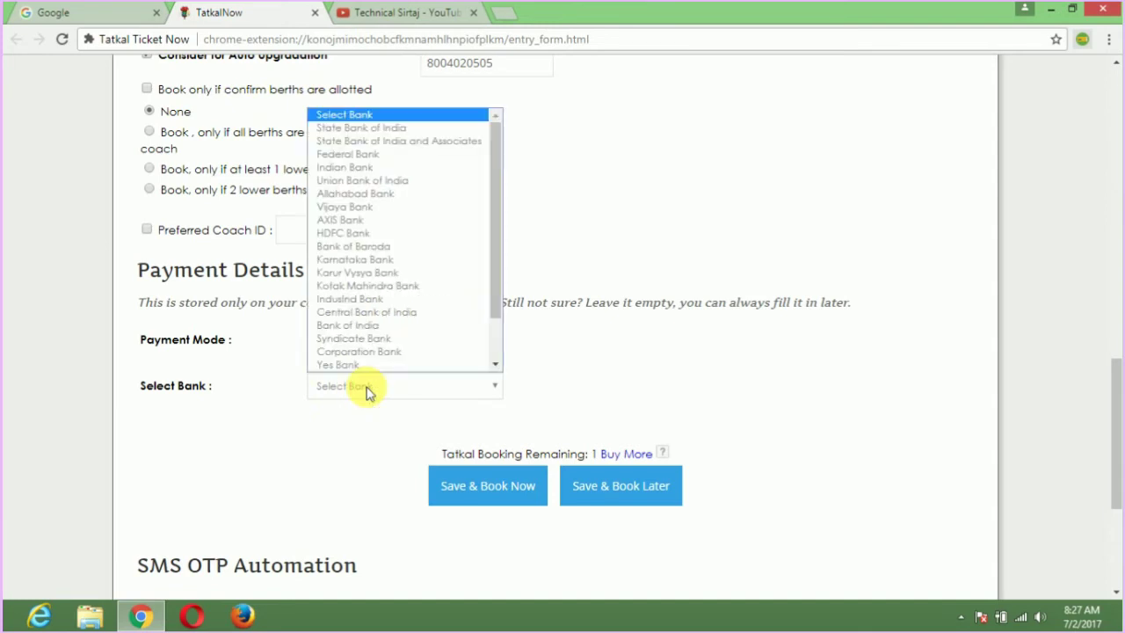
pyautogui.click(378, 131)
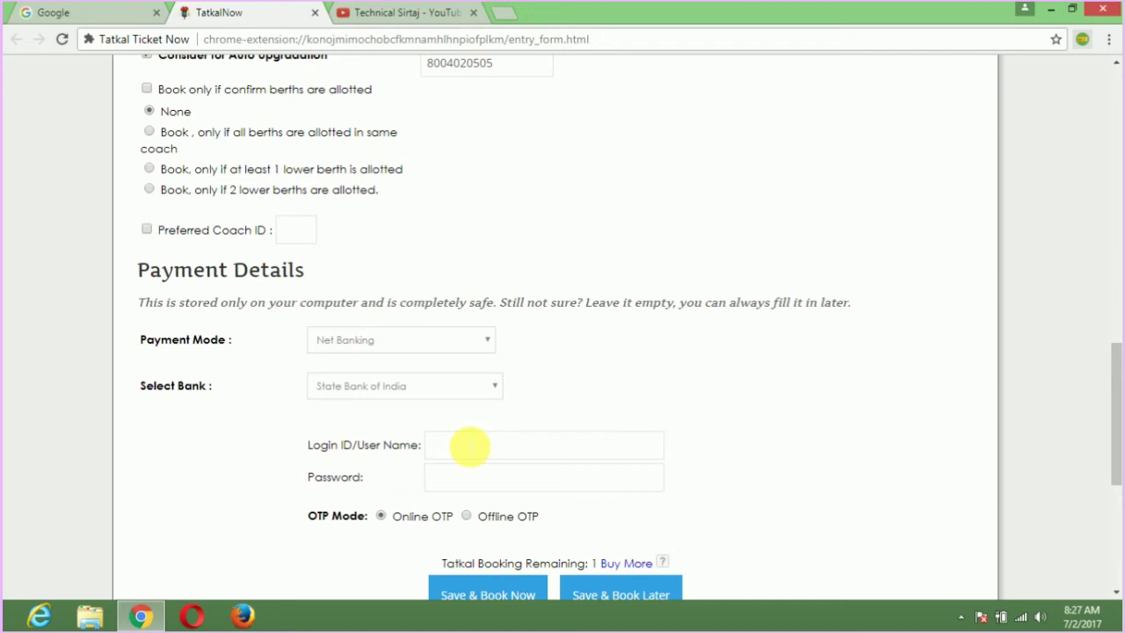
pyautogui.press('Tab')
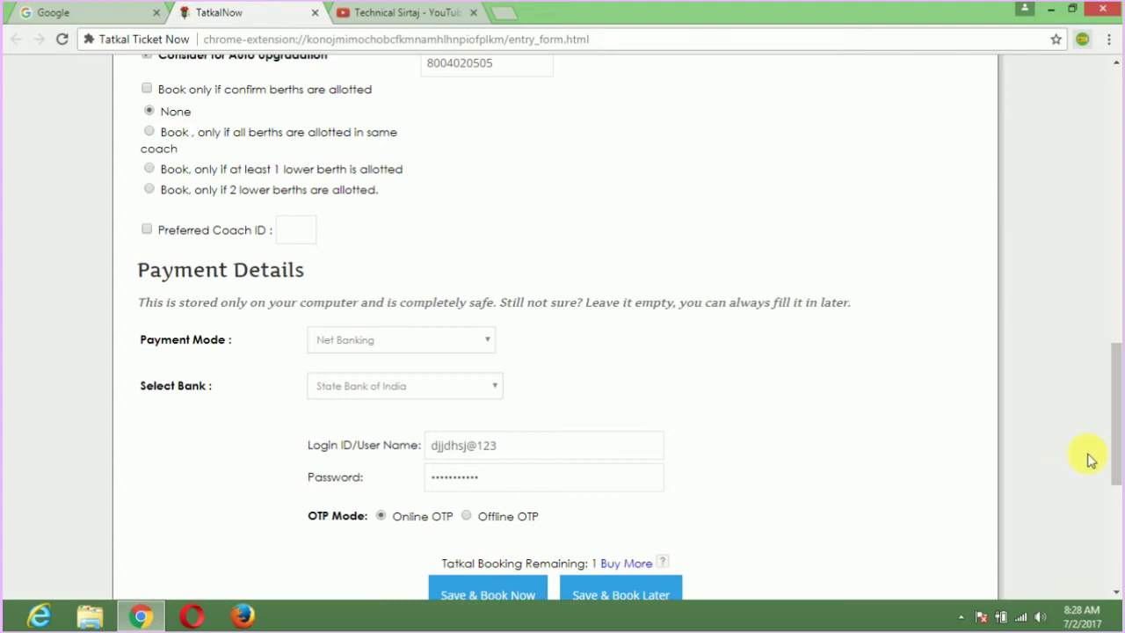
pyautogui.moveTo(1114, 448); pyautogui.dragTo(1115, 485)
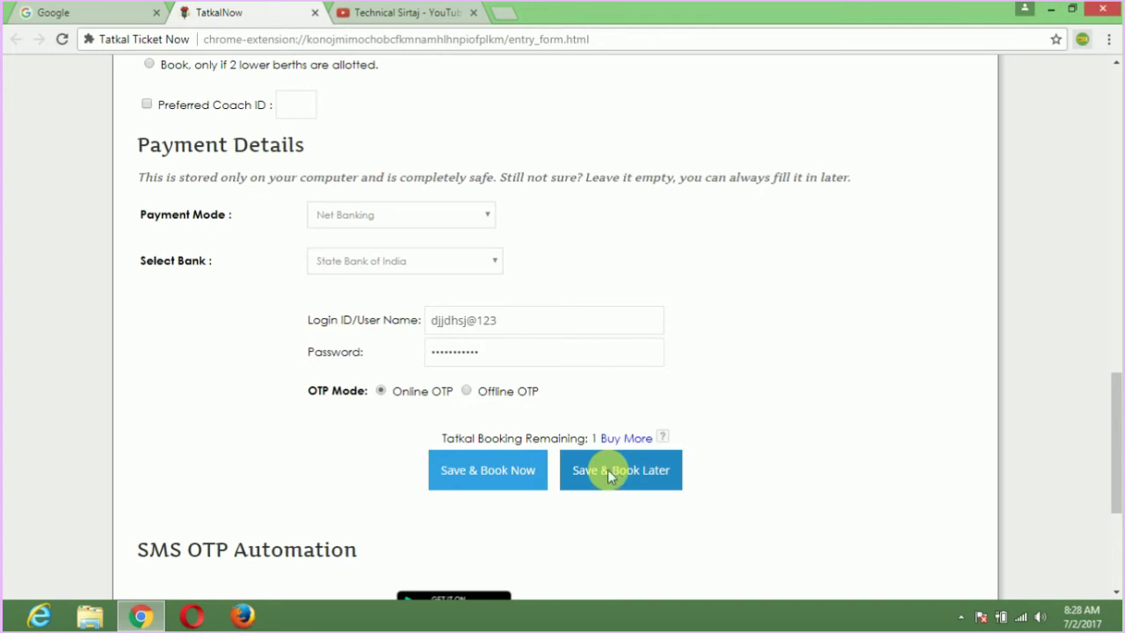
# Save the ticket with Save & Book Later, acknowledge ticket number 6, and return to the form top.
pyautogui.click(610, 473)
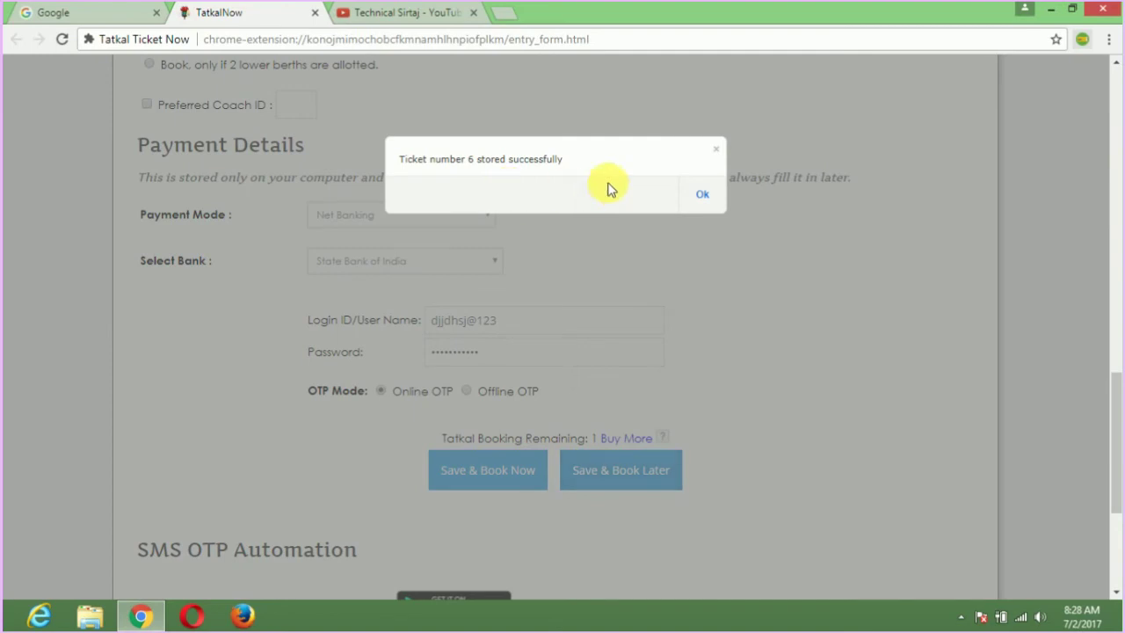
pyautogui.click(703, 199)
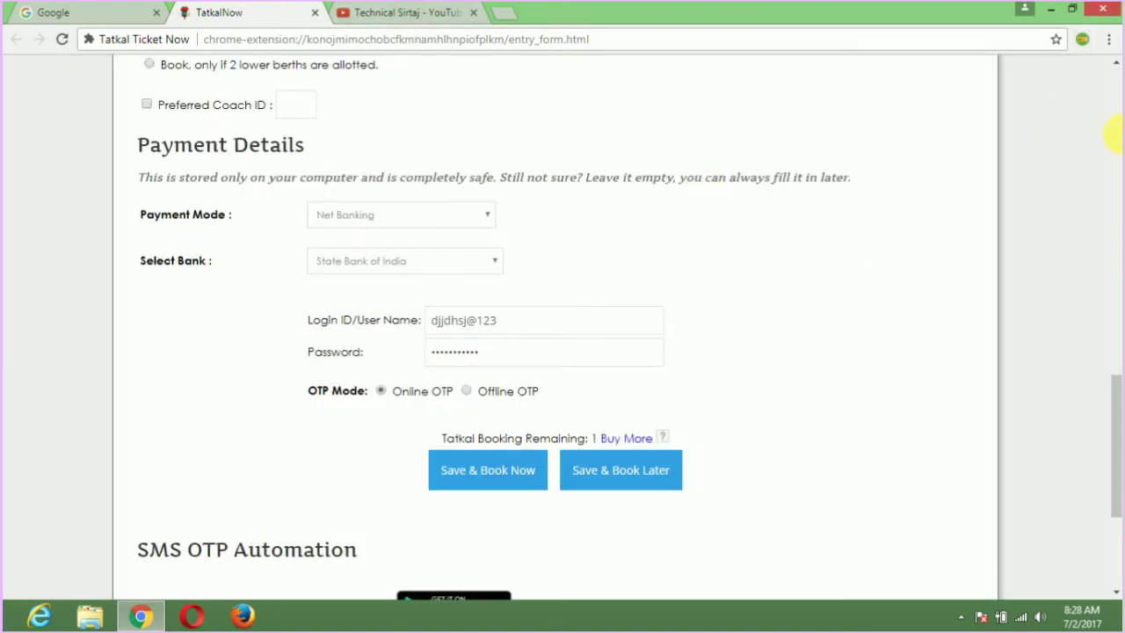
pyautogui.click(1116, 132)
pyautogui.click(1116, 132)
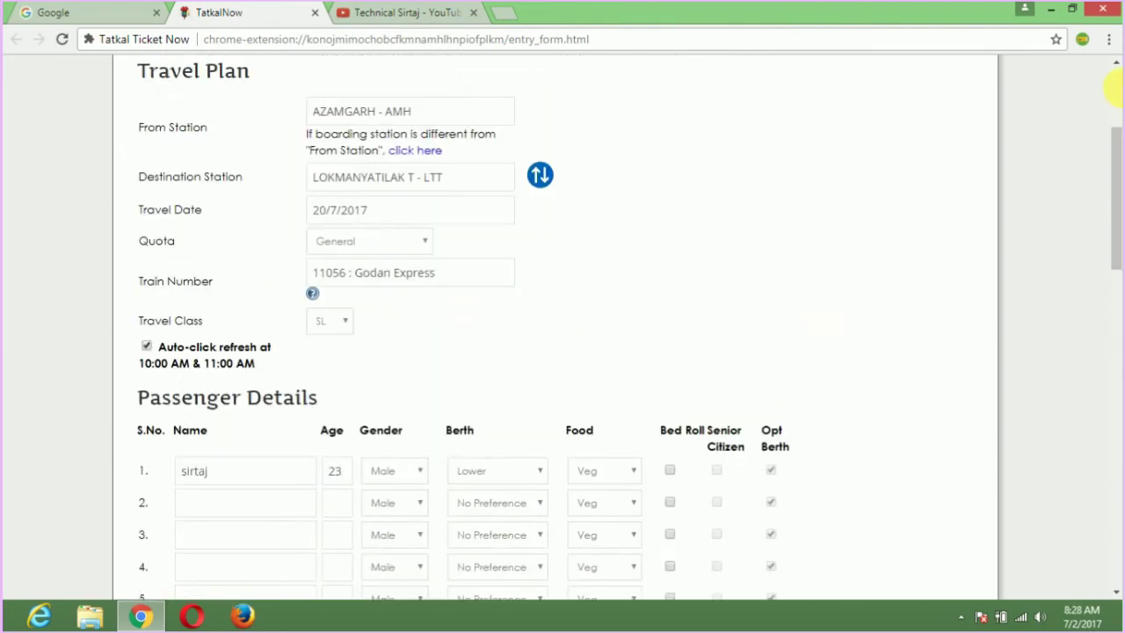
pyautogui.click(1114, 84)
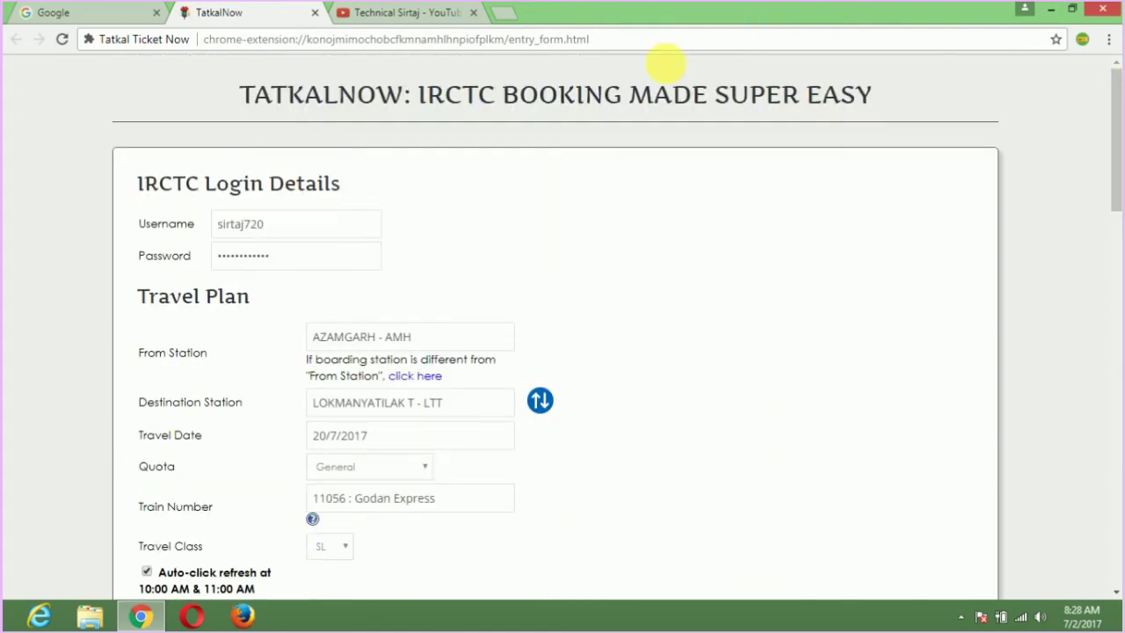
# Load the Google home page in the YouTube tab.
pyautogui.click(376, 11)
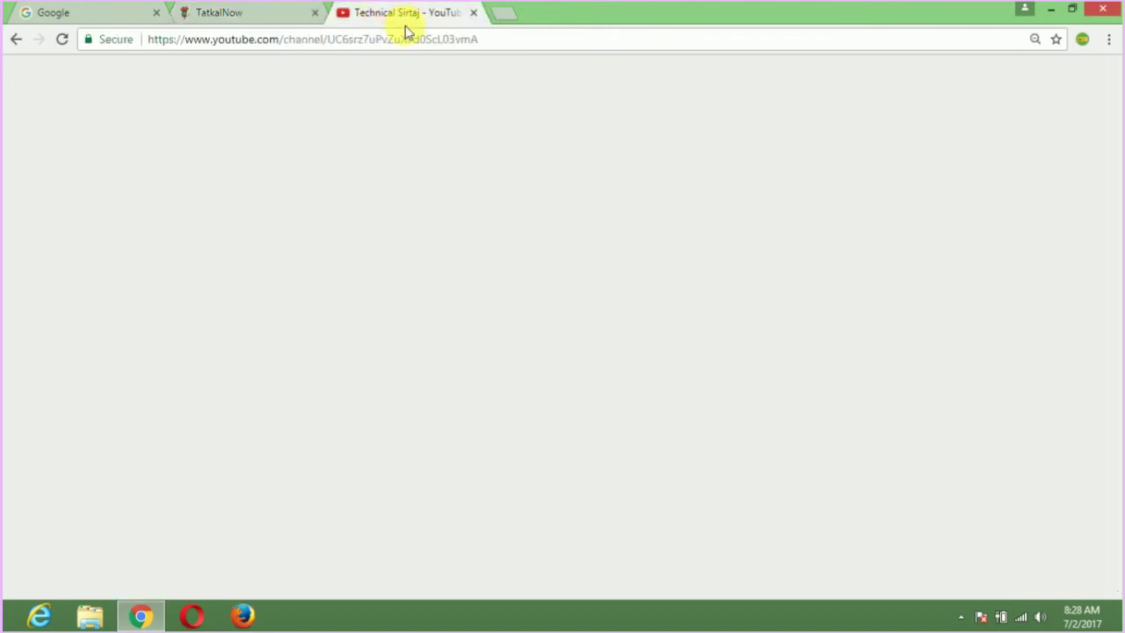
pyautogui.click(450, 39)
pyautogui.write('g')
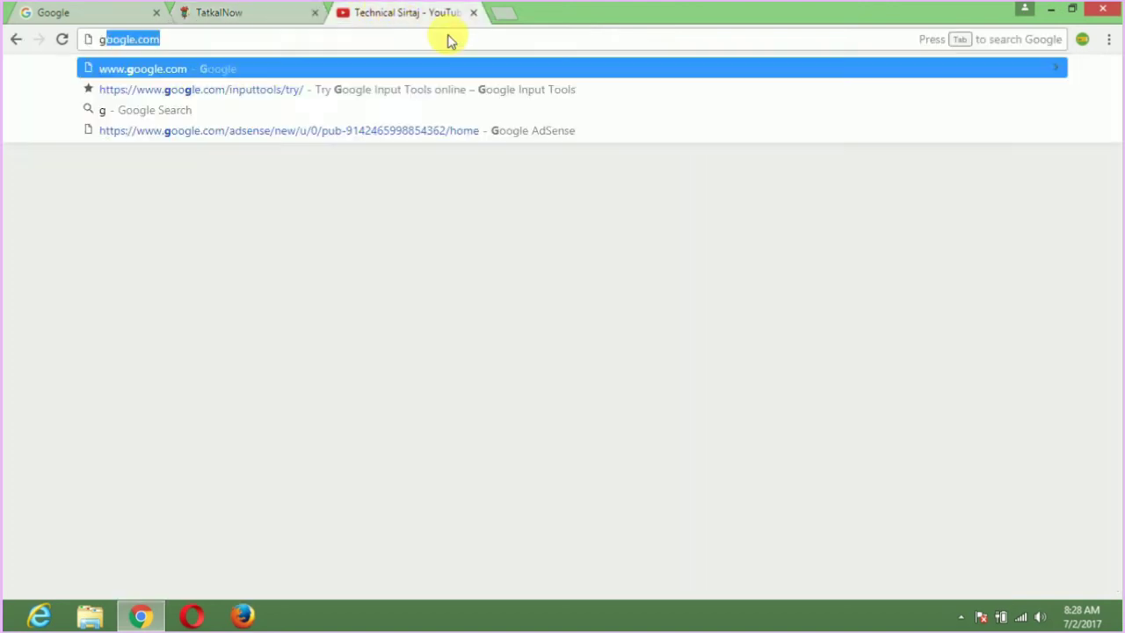
pyautogui.press('Return')
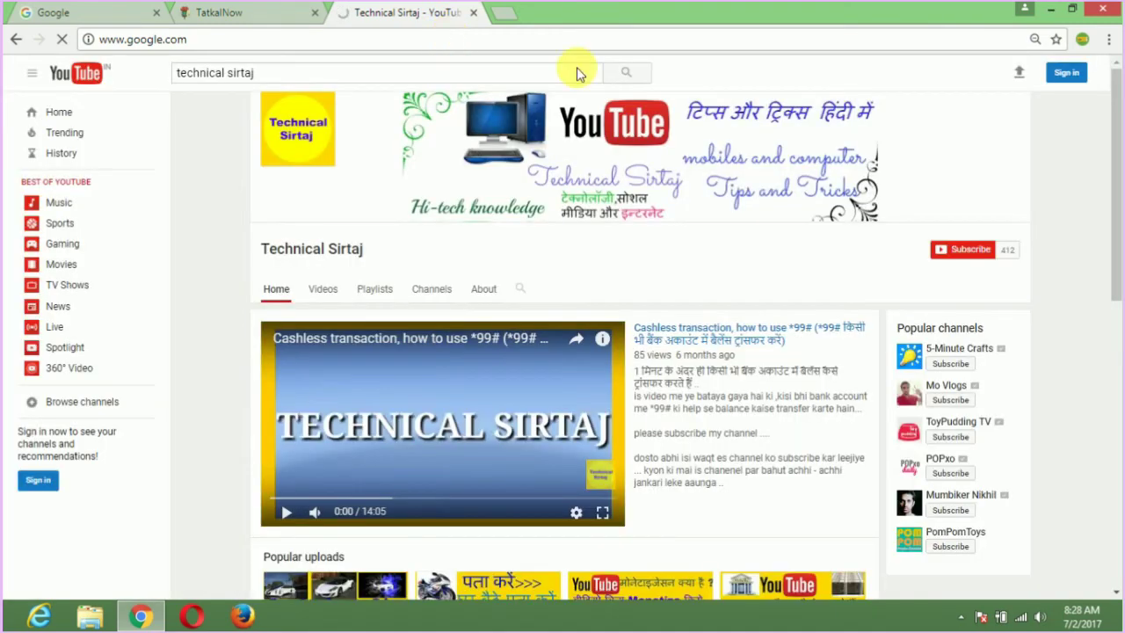
pyautogui.click(239, 11)
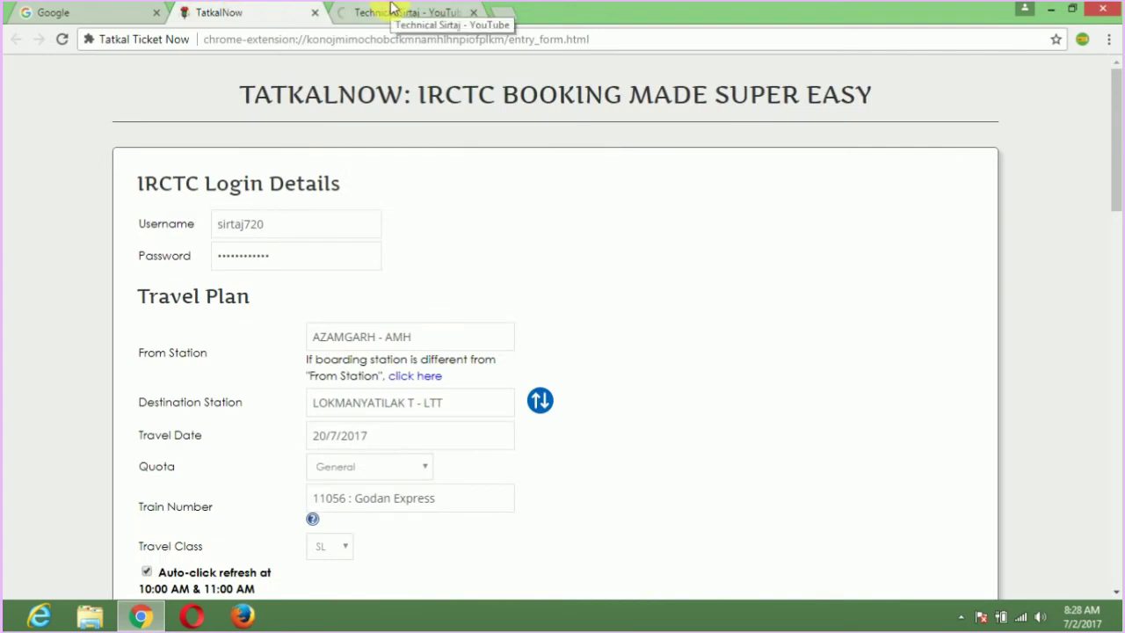
# Open the IRCTC login site from its bookmark in a new tab, then return to TatkalNow.
pyautogui.click(410, 14)
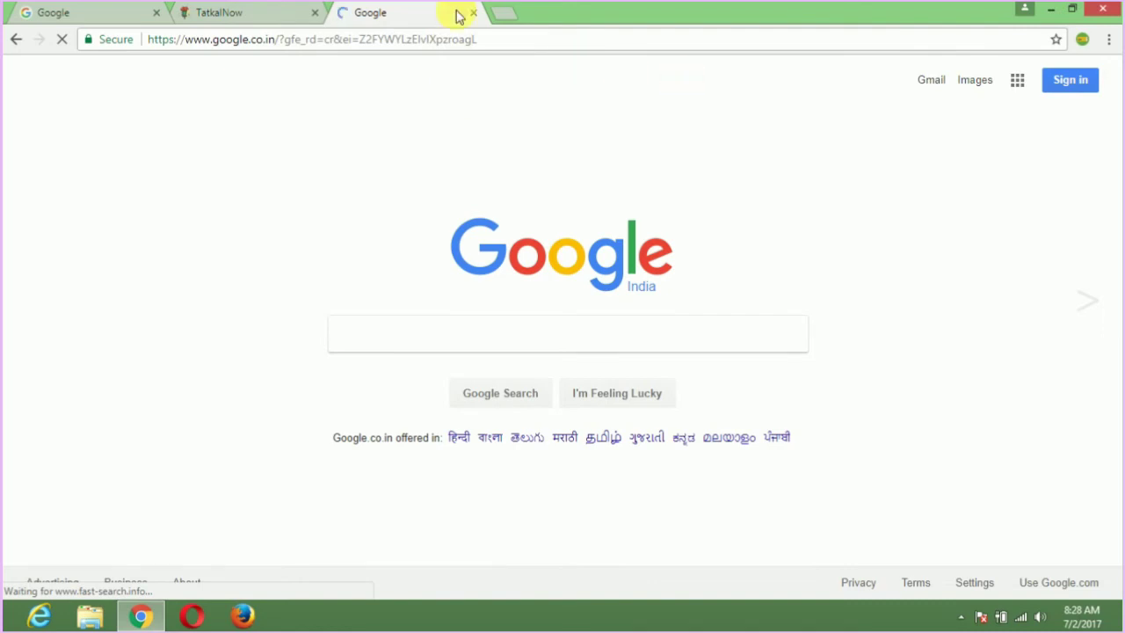
pyautogui.click(510, 16)
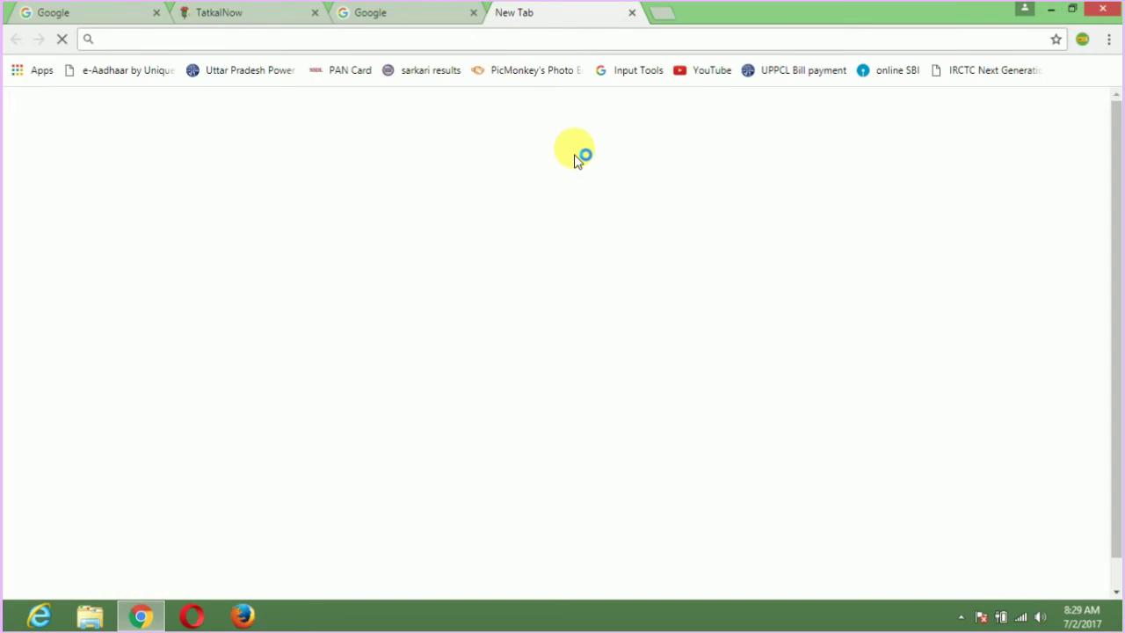
pyautogui.click(998, 76)
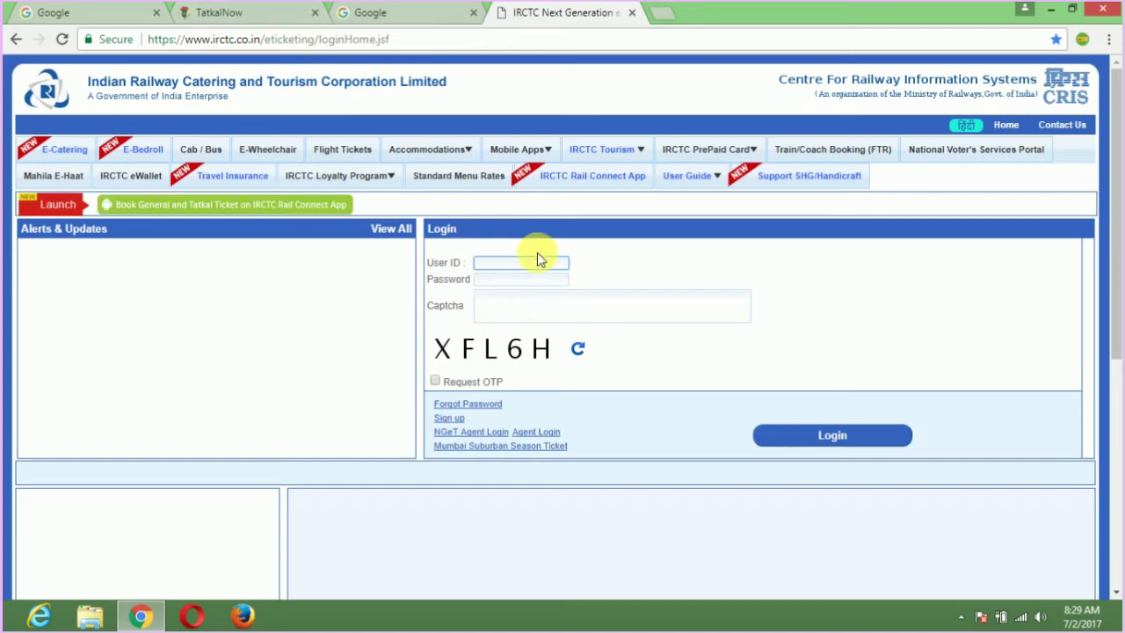
pyautogui.click(224, 14)
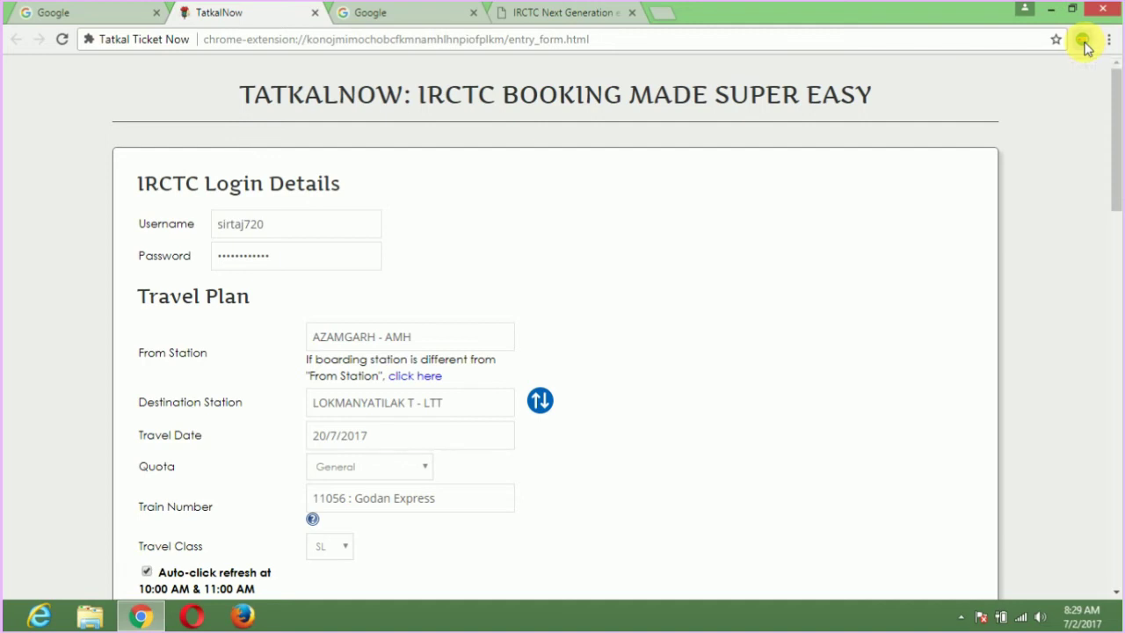
# Book Now on the saved AMH → LTT ticket from the TatkalNow panel.
pyautogui.click(1083, 40)
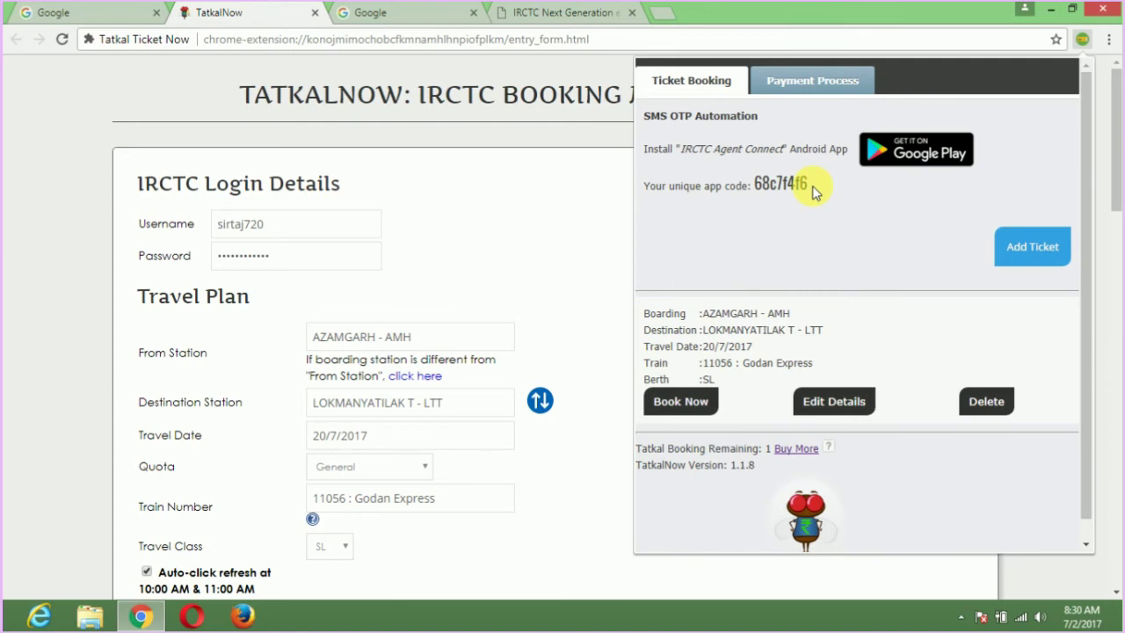
pyautogui.moveTo(814, 193); pyautogui.dragTo(766, 186)
pyautogui.click(678, 412)
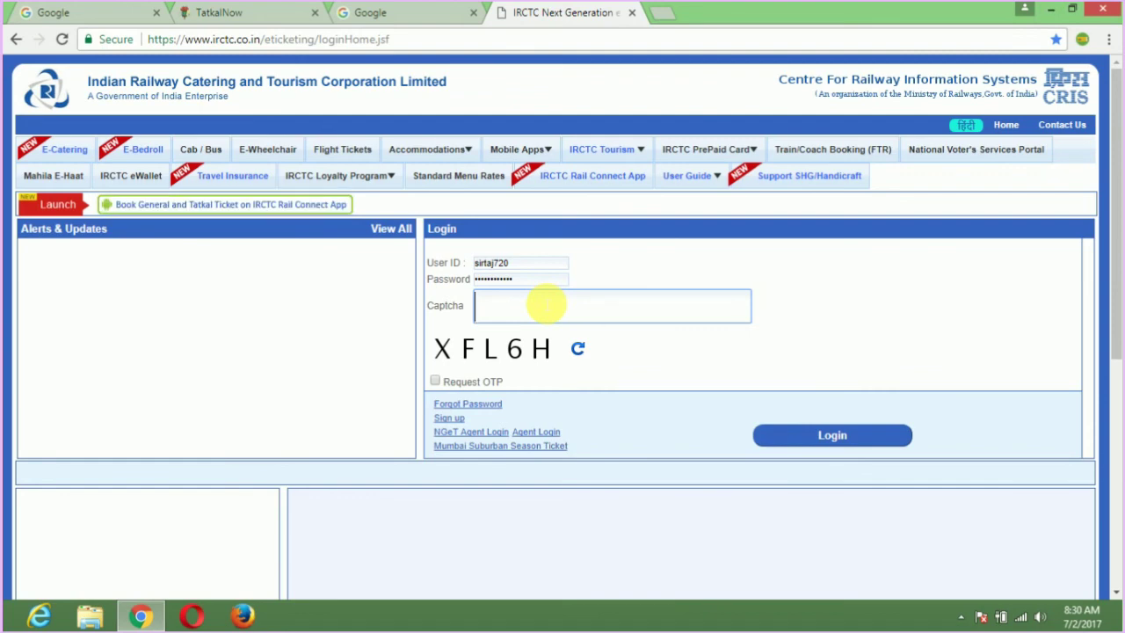
# Enter the captcha, log in to IRCTC, and dismiss the train-not-available alert to see AMH–LTT trains.
pyautogui.write('XFL')
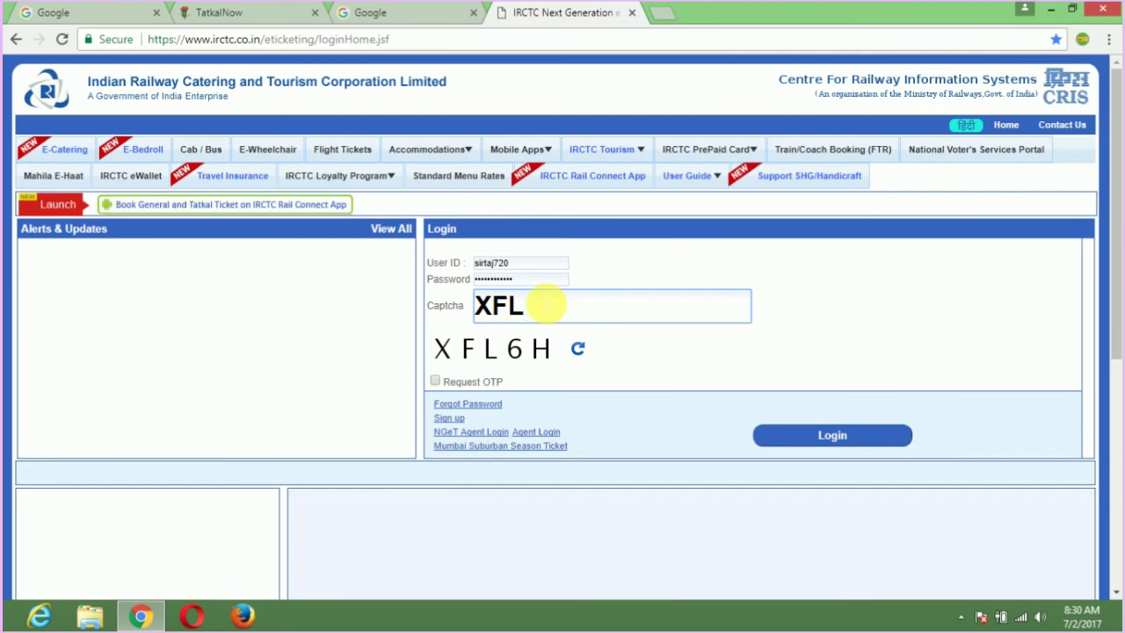
pyautogui.write('6H')
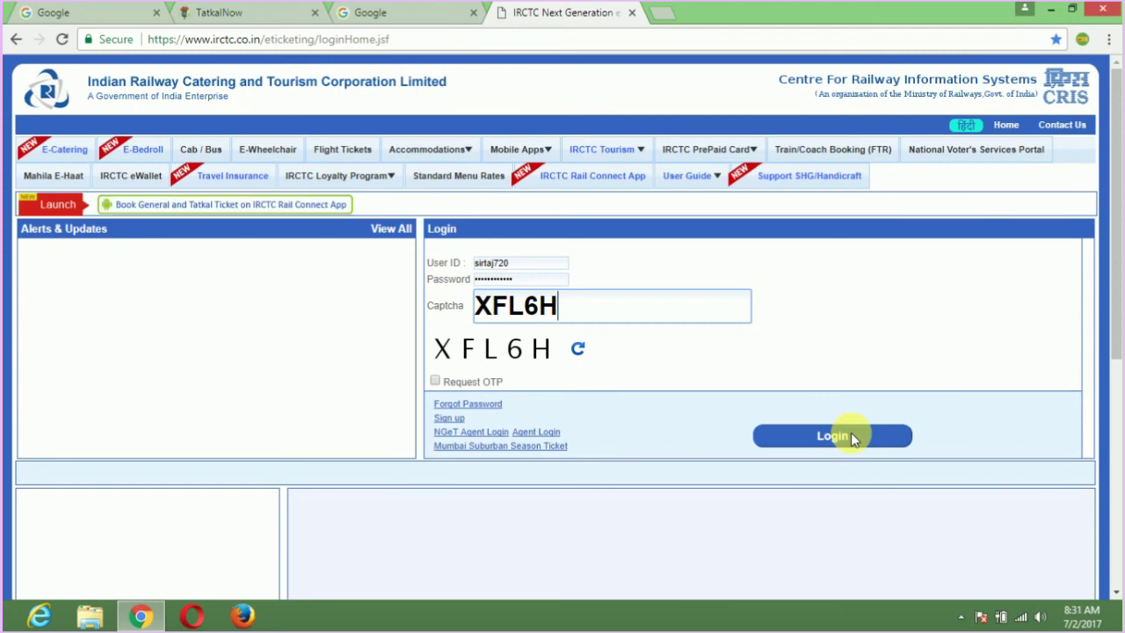
pyautogui.click(850, 436)
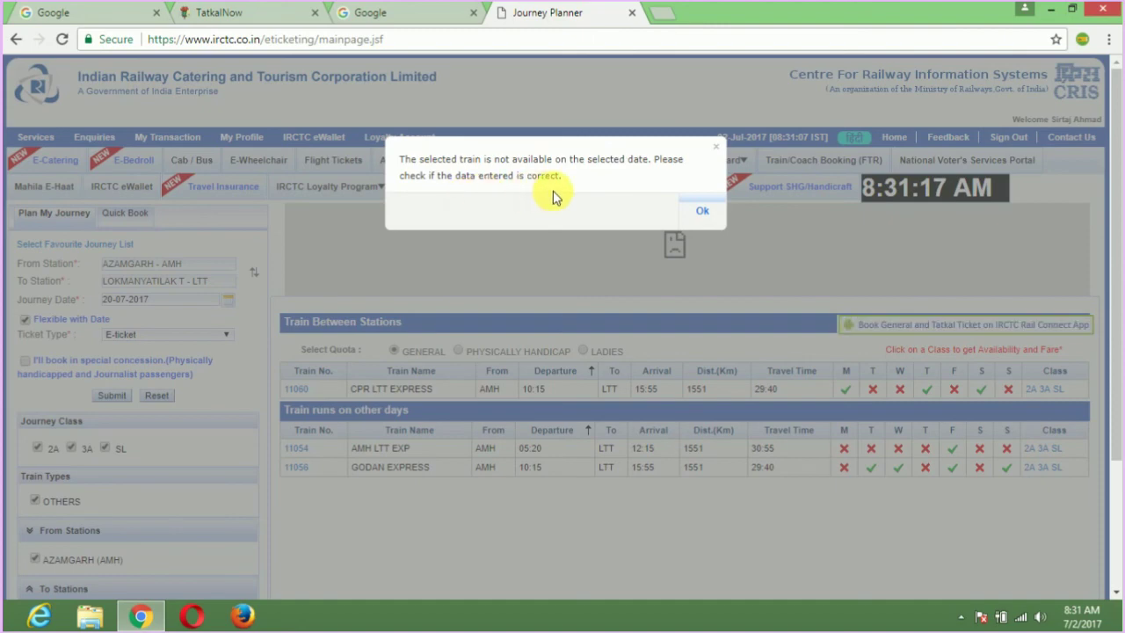
pyautogui.click(704, 211)
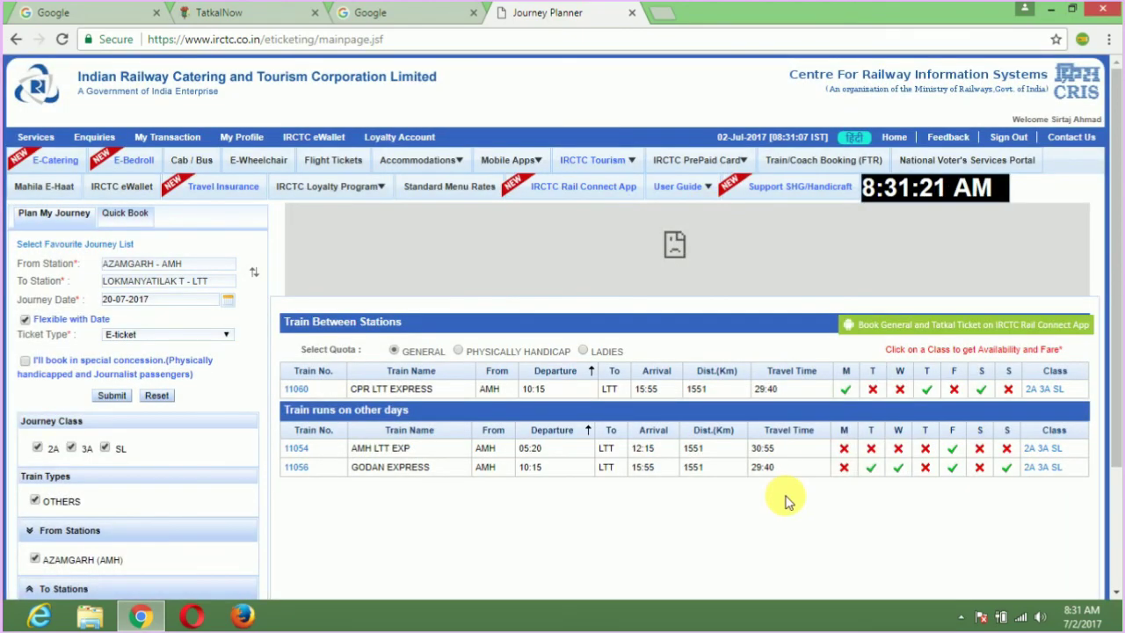